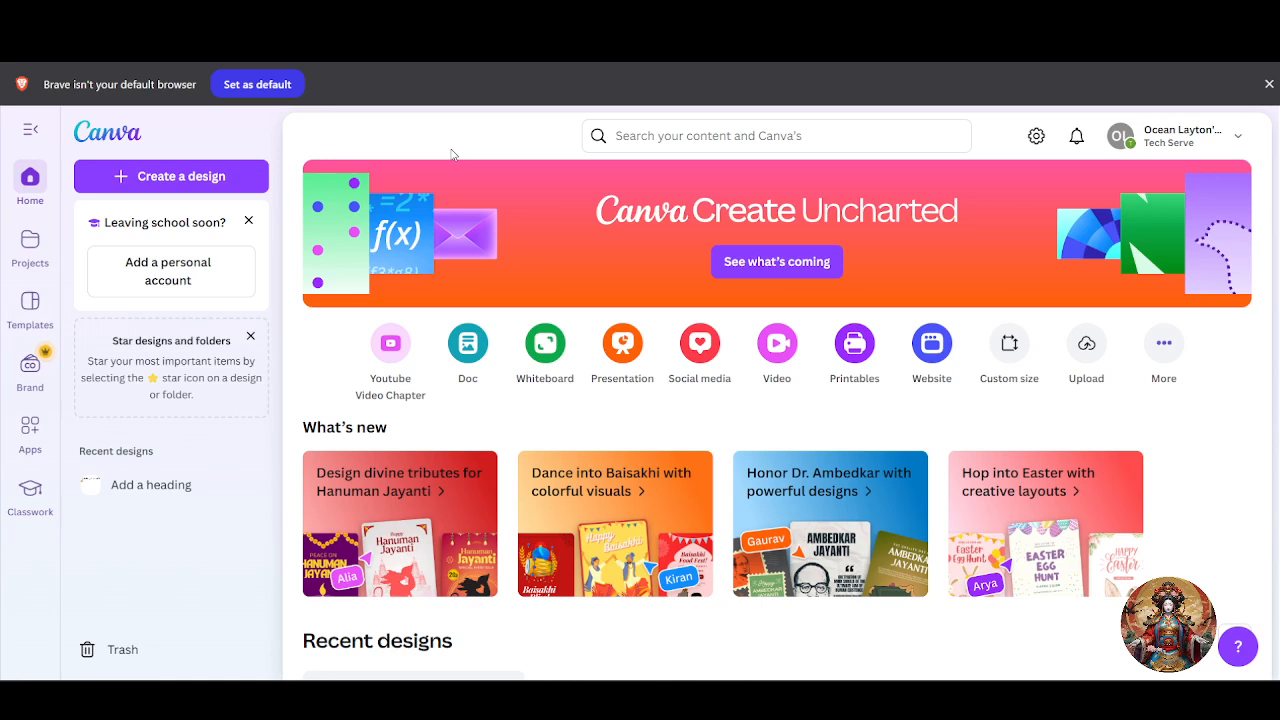
pyautogui.scroll(-1, 451, 157)
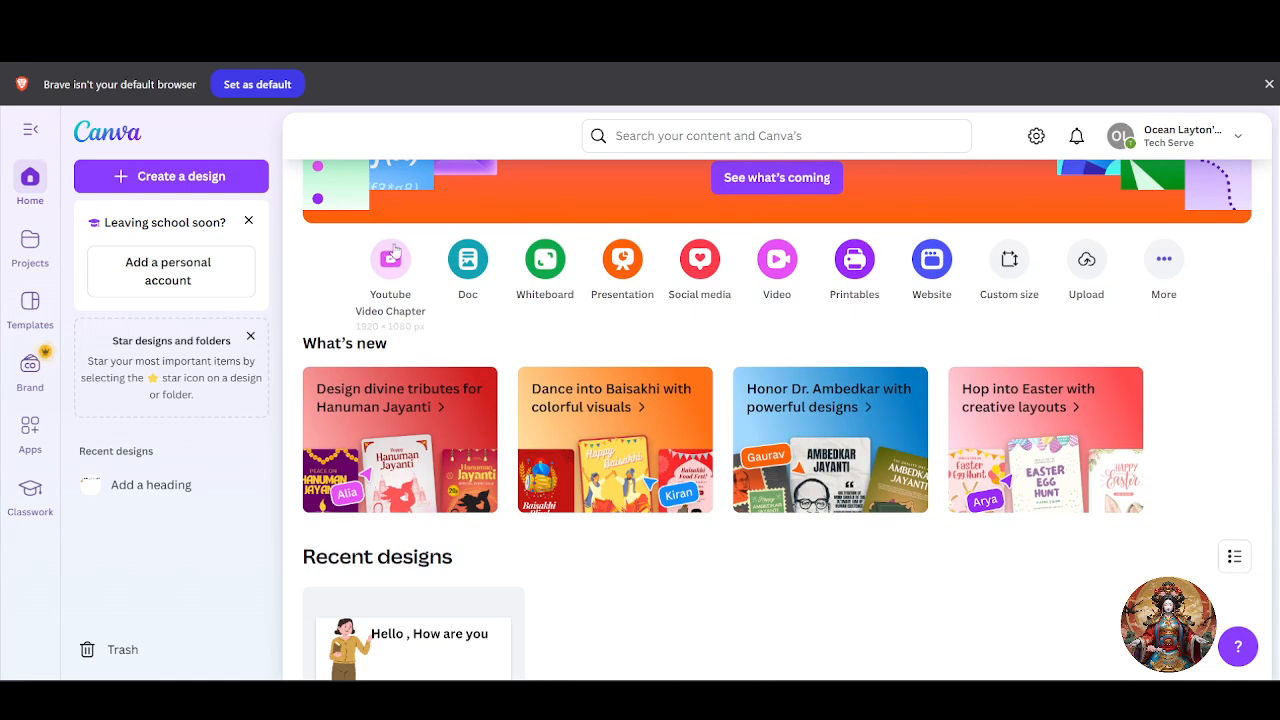
pyautogui.scroll(1, 680, 400)
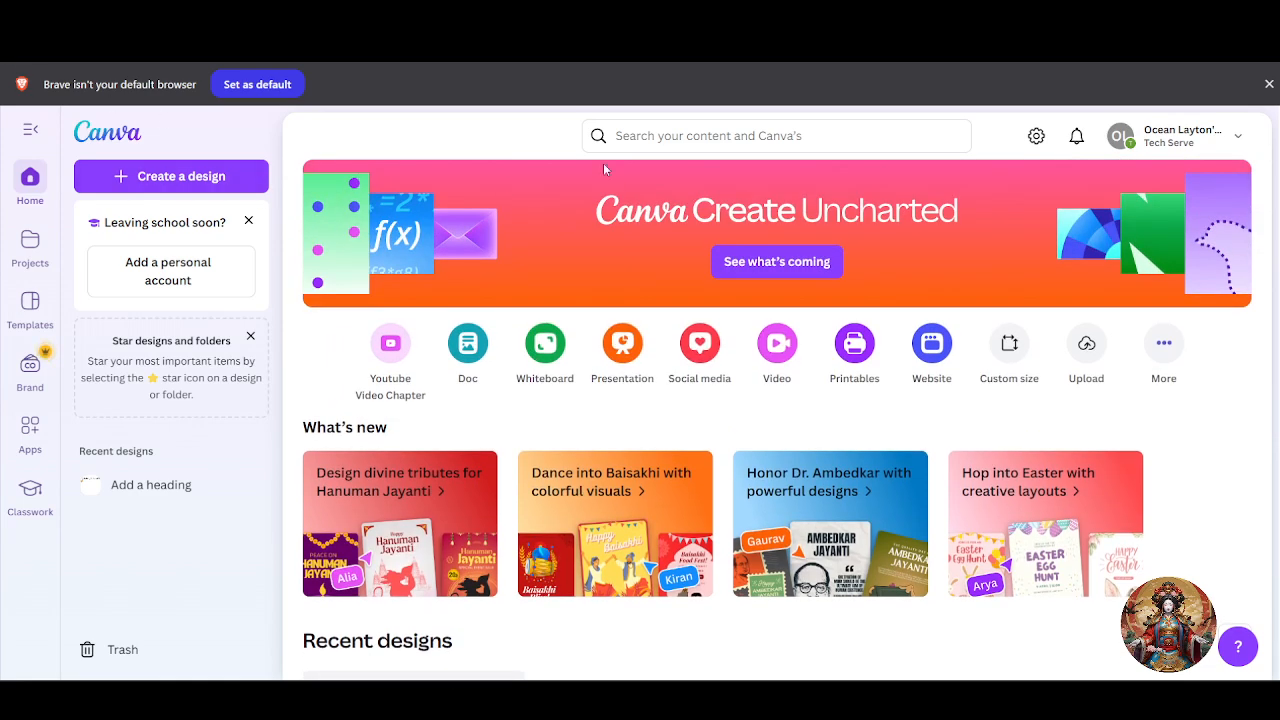
pyautogui.click(617, 136)
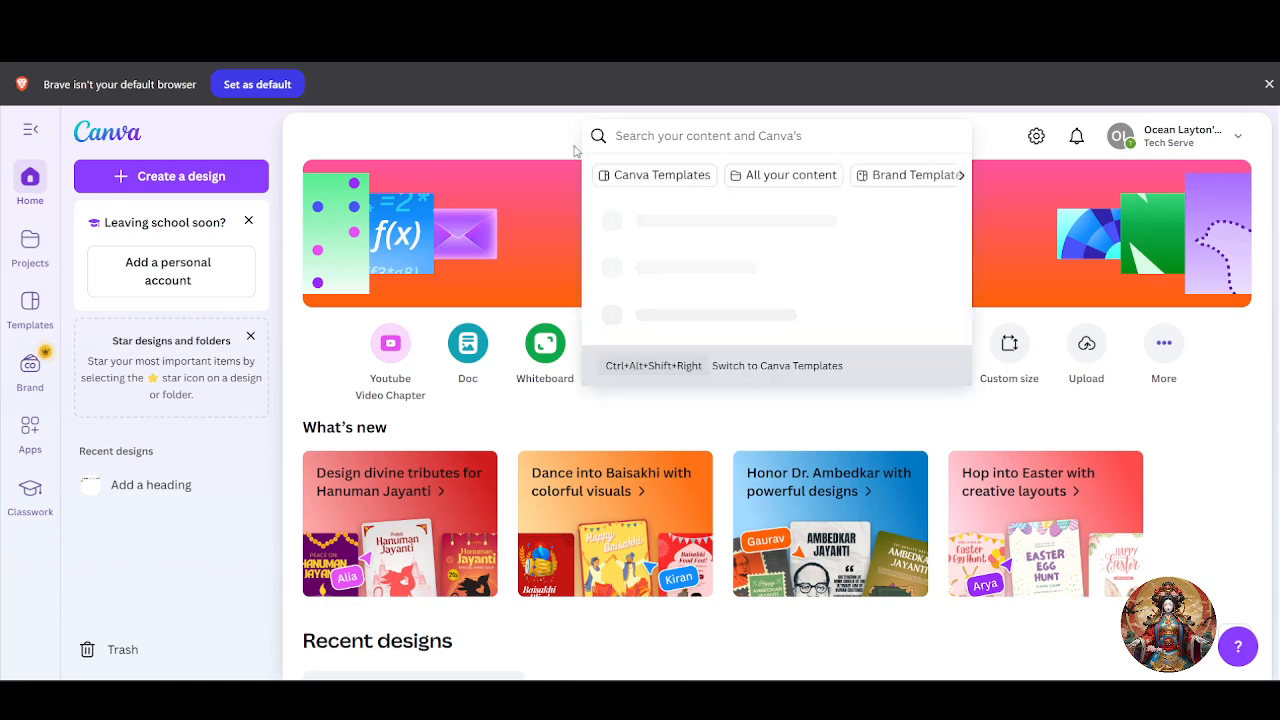
pyautogui.click(505, 152)
pyautogui.scroll(-3, 563, 437)
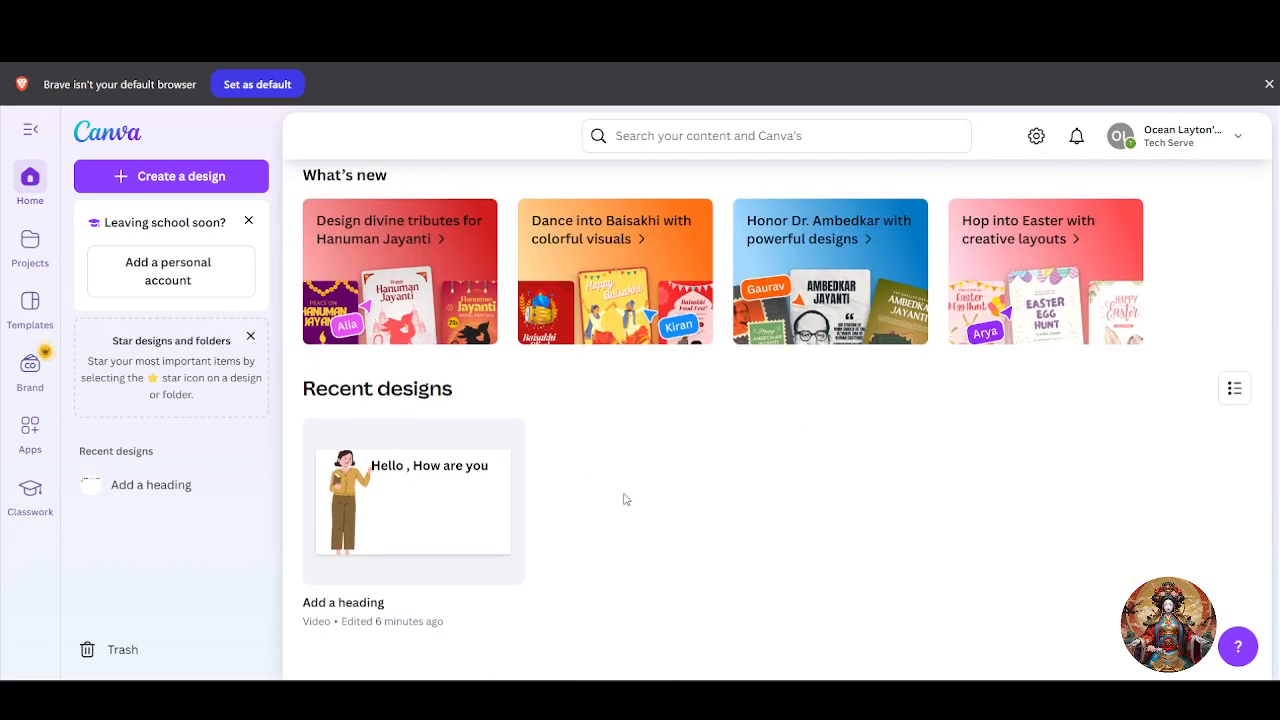
pyautogui.scroll(3, 635, 515)
# Search the content and templates for "Website".
pyautogui.click(660, 136)
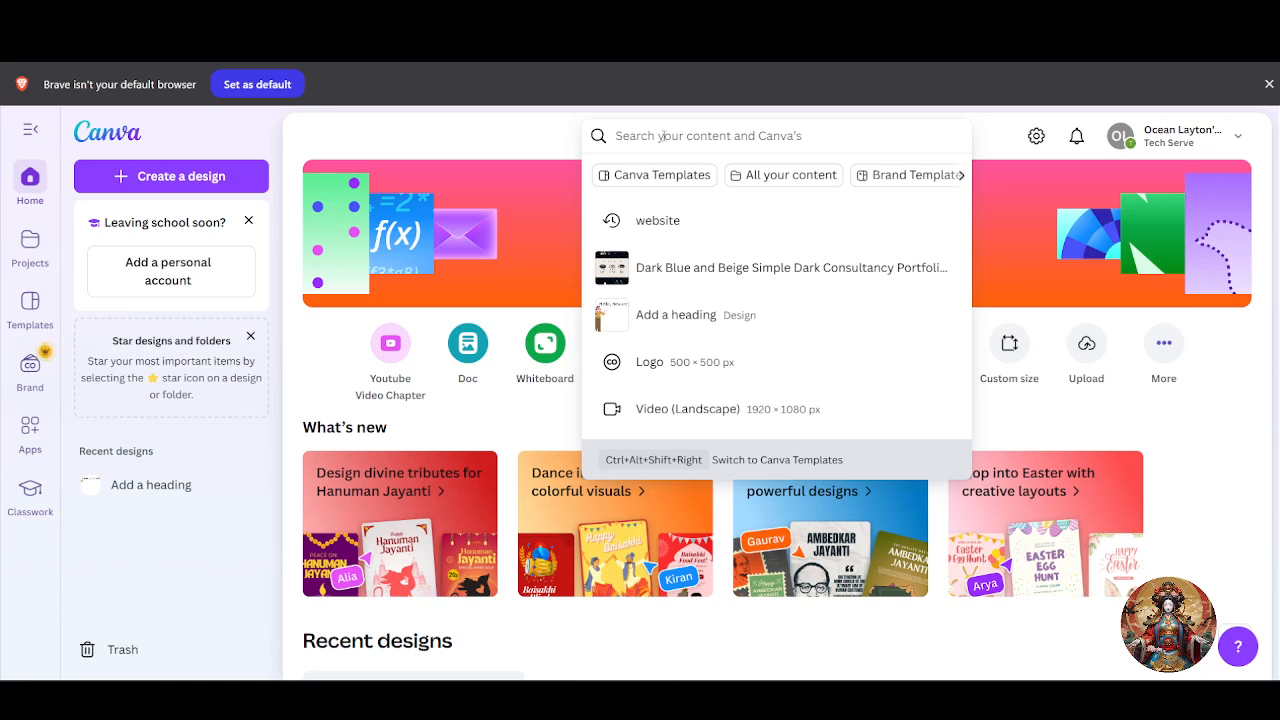
pyautogui.write('W')
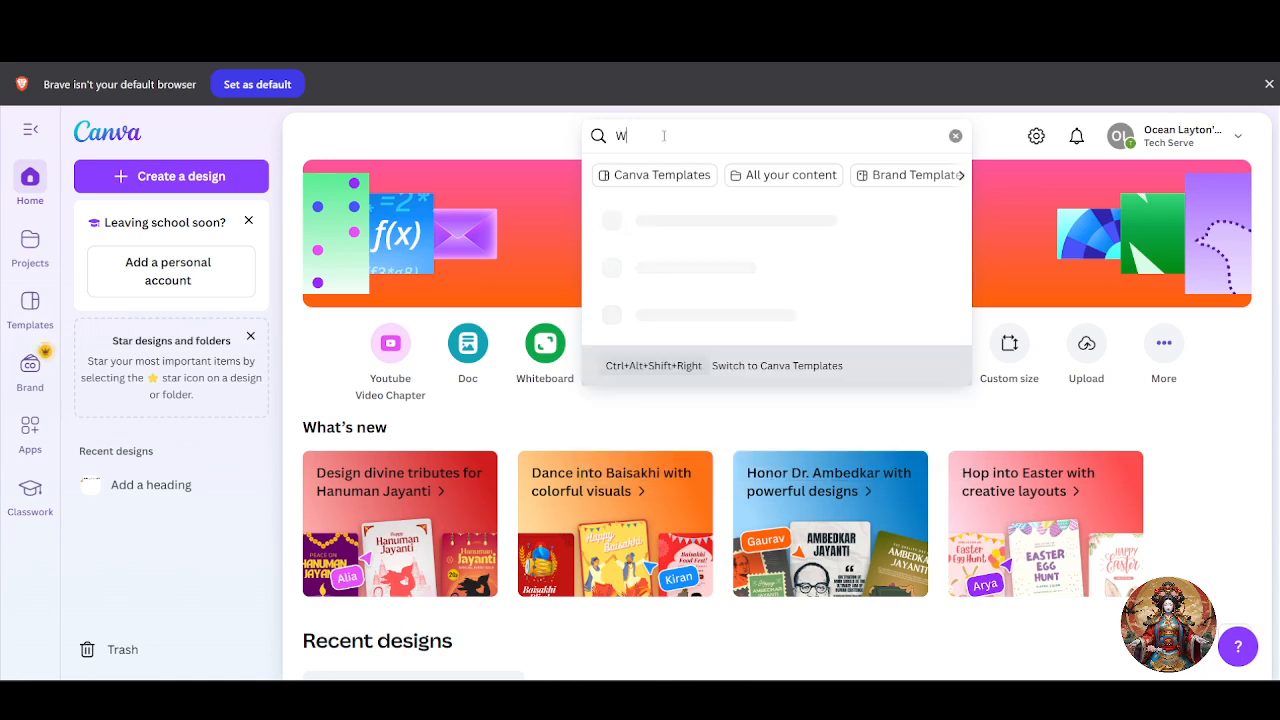
pyautogui.write('ebsite')
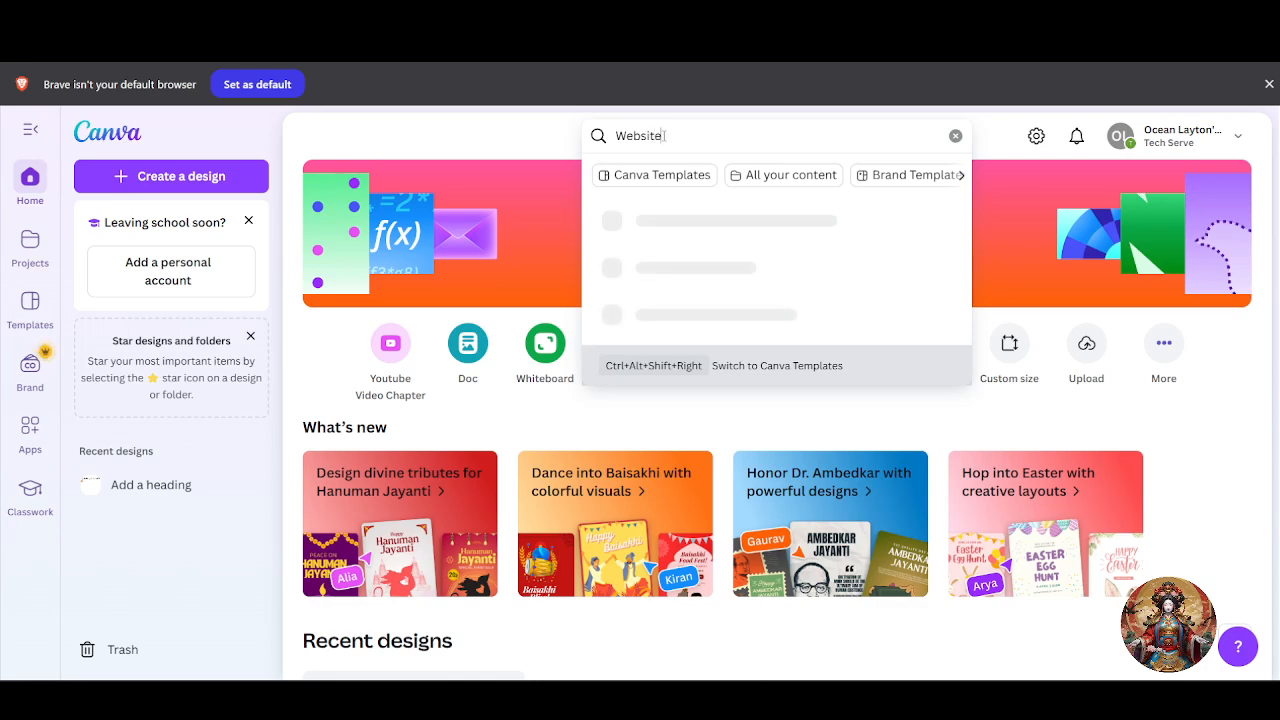
pyautogui.press('Return')
# Open the existing "Dark Blue and Beige Simple Dark Consultancy Portfolio" website design from the results in the full editor.
pyautogui.scroll(-3, 629, 467)
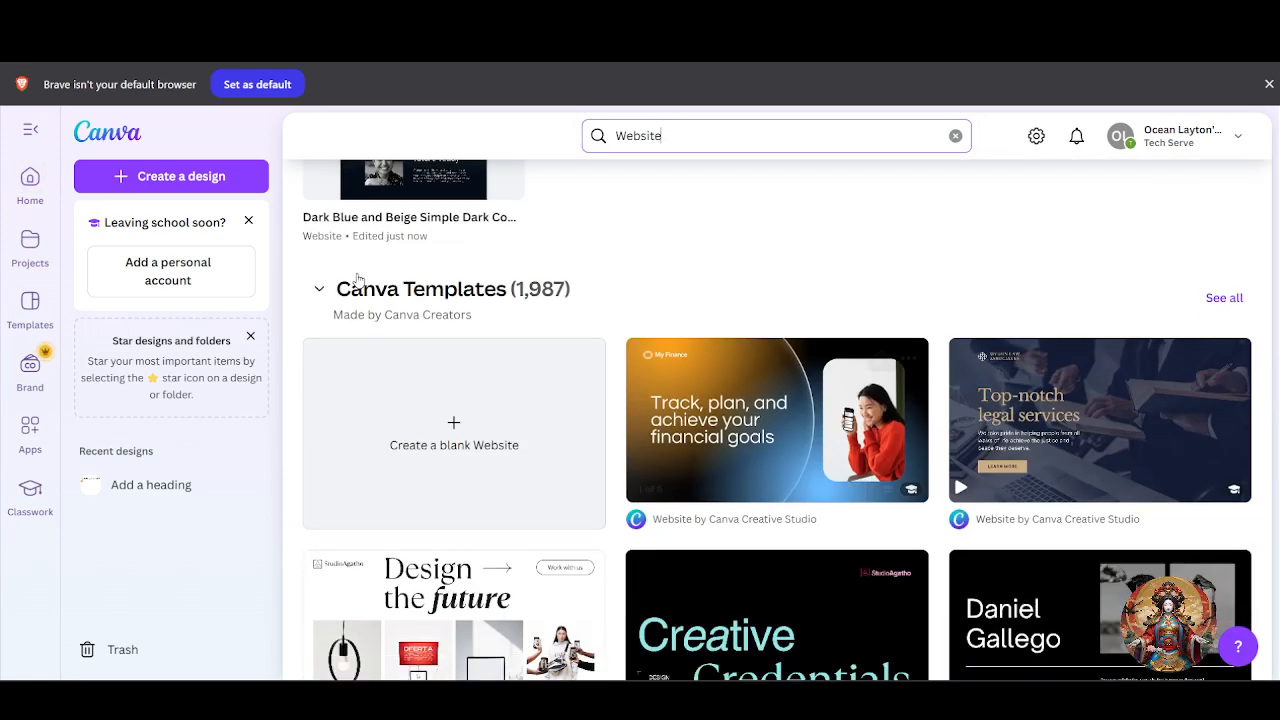
pyautogui.click(480, 217)
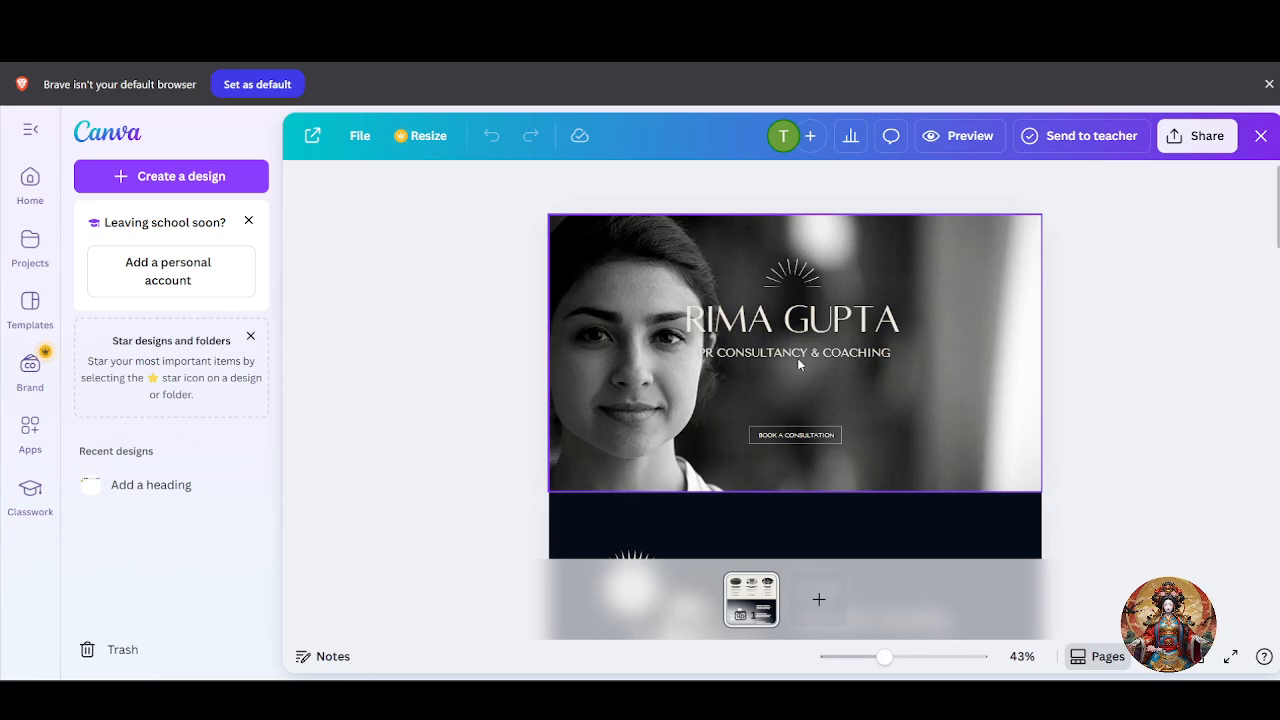
pyautogui.click(372, 379)
pyautogui.click(548, 460)
# Delete the blank section at the end of the website page and add a new blank section below "Work with Me".
pyautogui.scroll(-1, 893, 419)
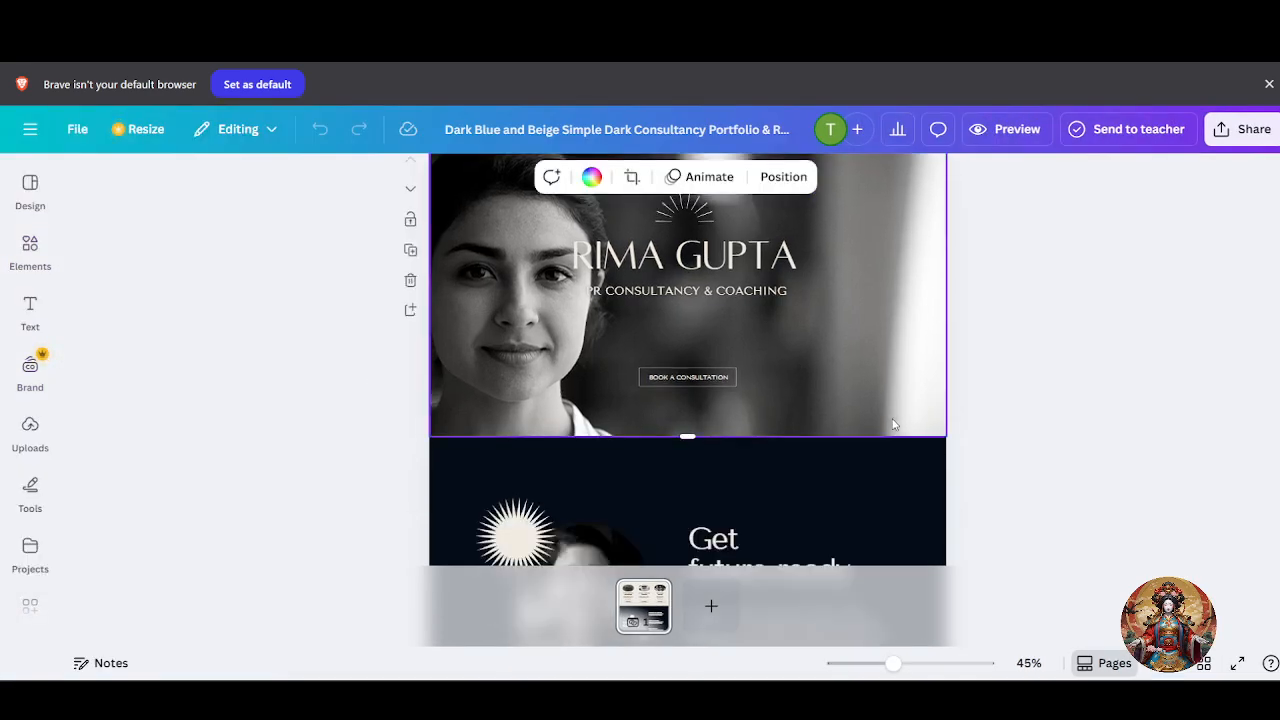
pyautogui.scroll(-15, 893, 424)
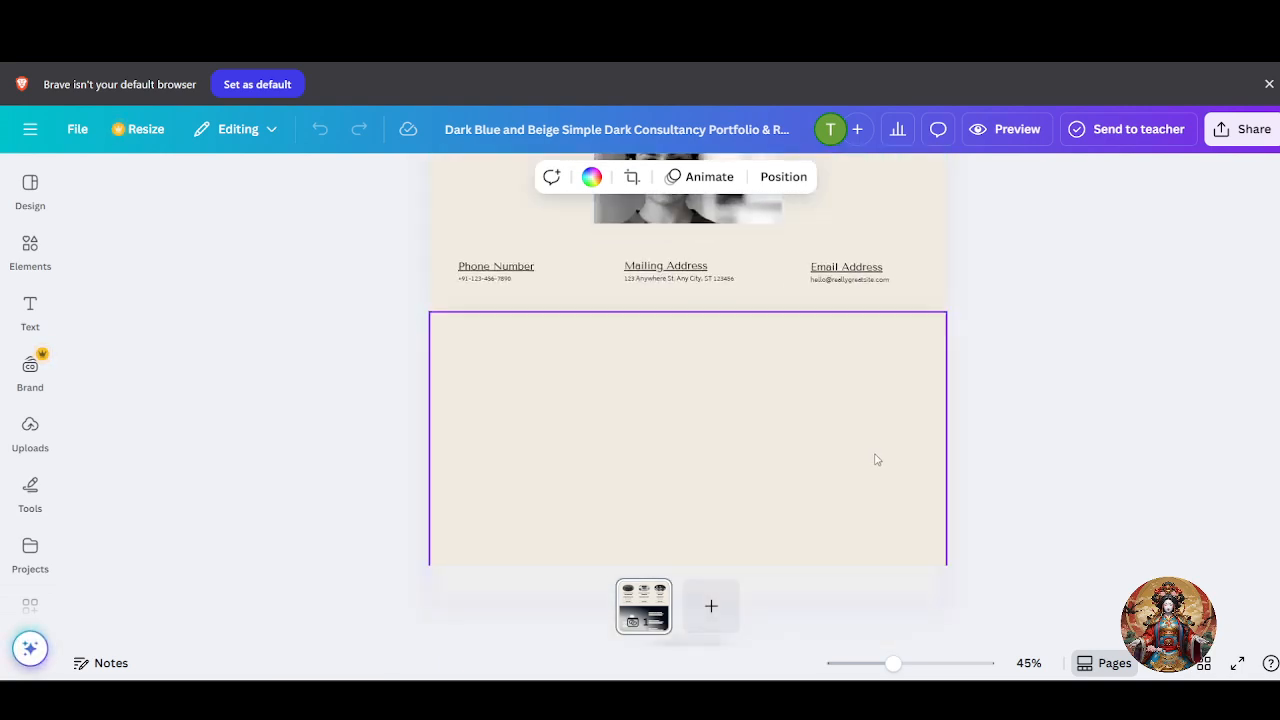
pyautogui.scroll(-1, 877, 460)
pyautogui.click(744, 392)
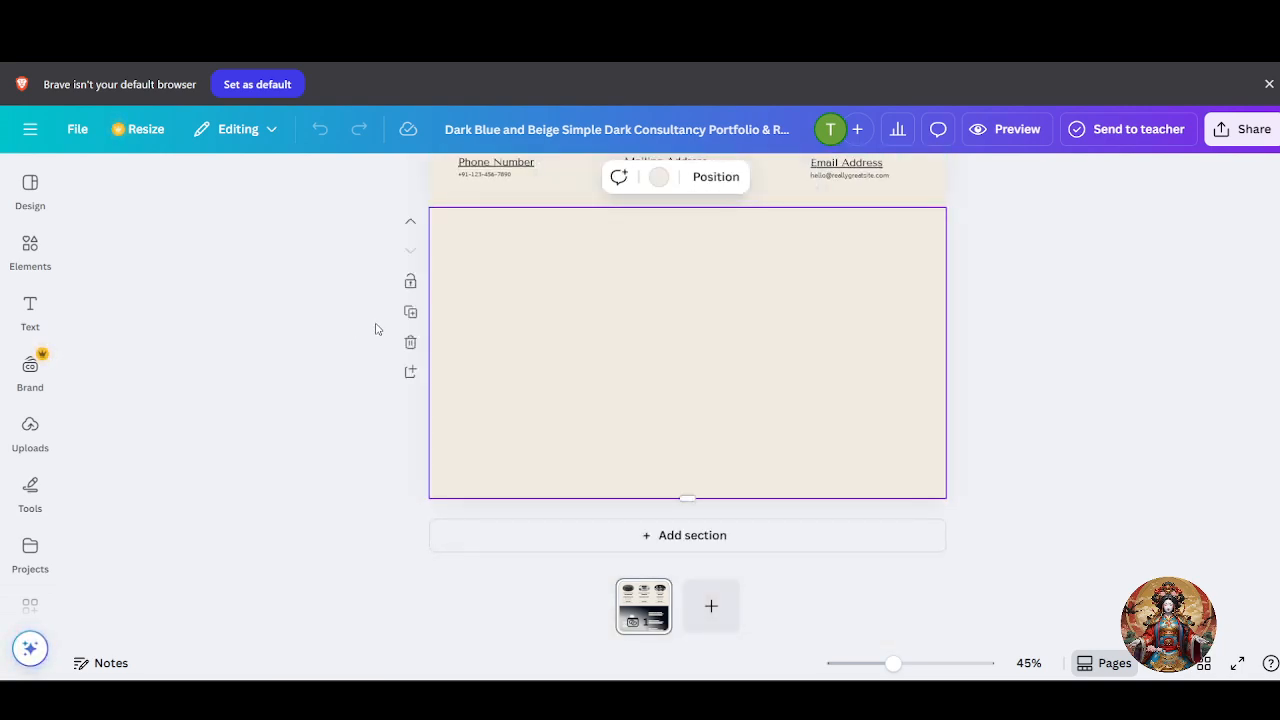
pyautogui.click(410, 342)
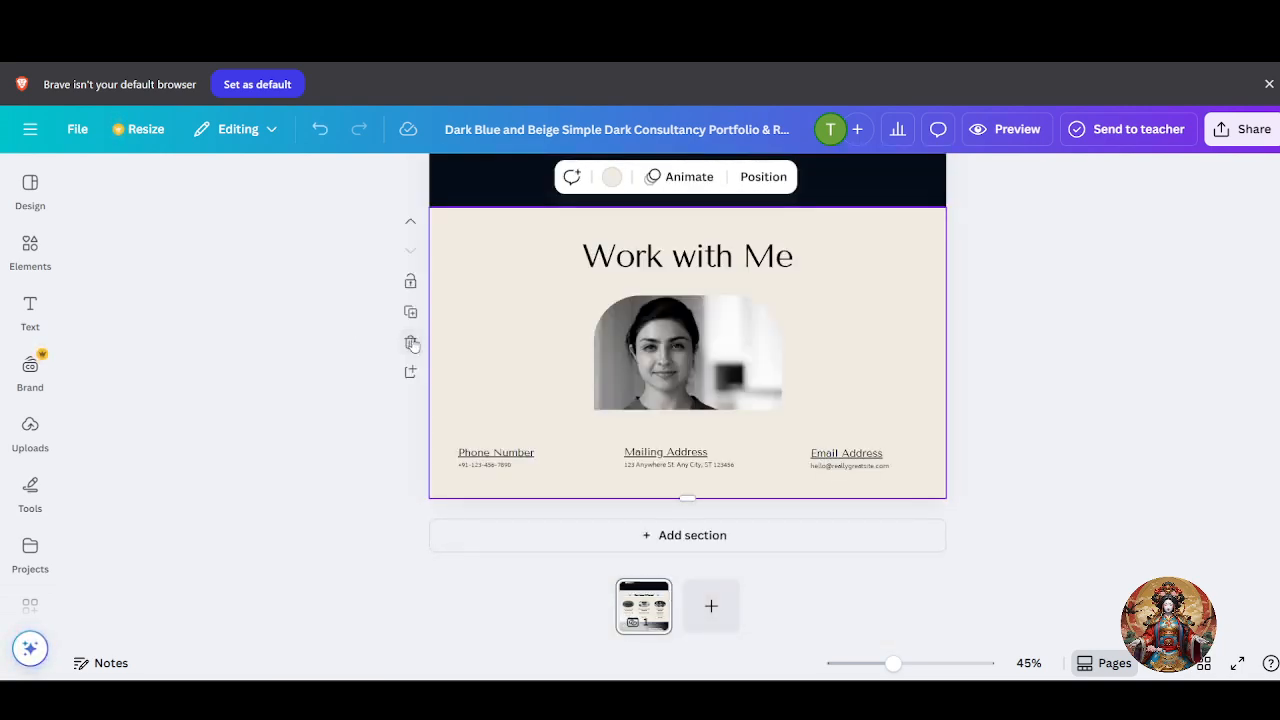
pyautogui.click(760, 540)
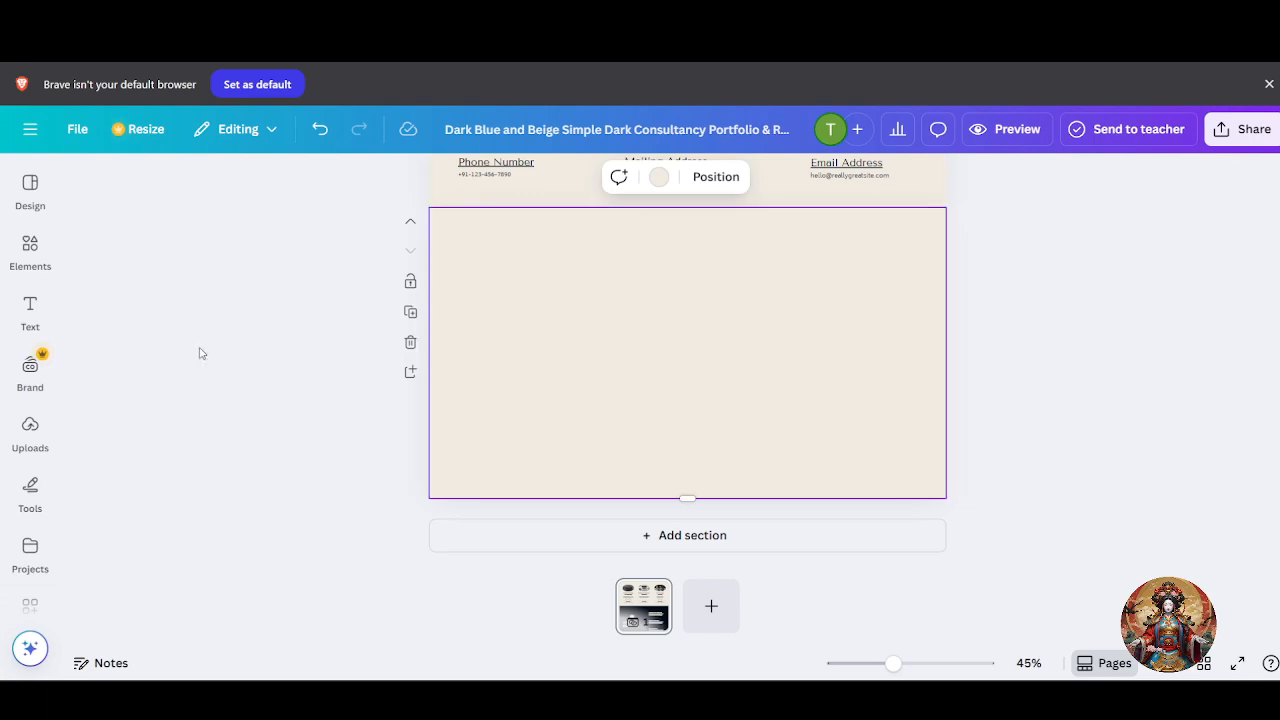
# Change the new section's background to the dark navy document colour used by the page's other dark sections.
pyautogui.scroll(3, 666, 386)
pyautogui.scroll(10, 868, 468)
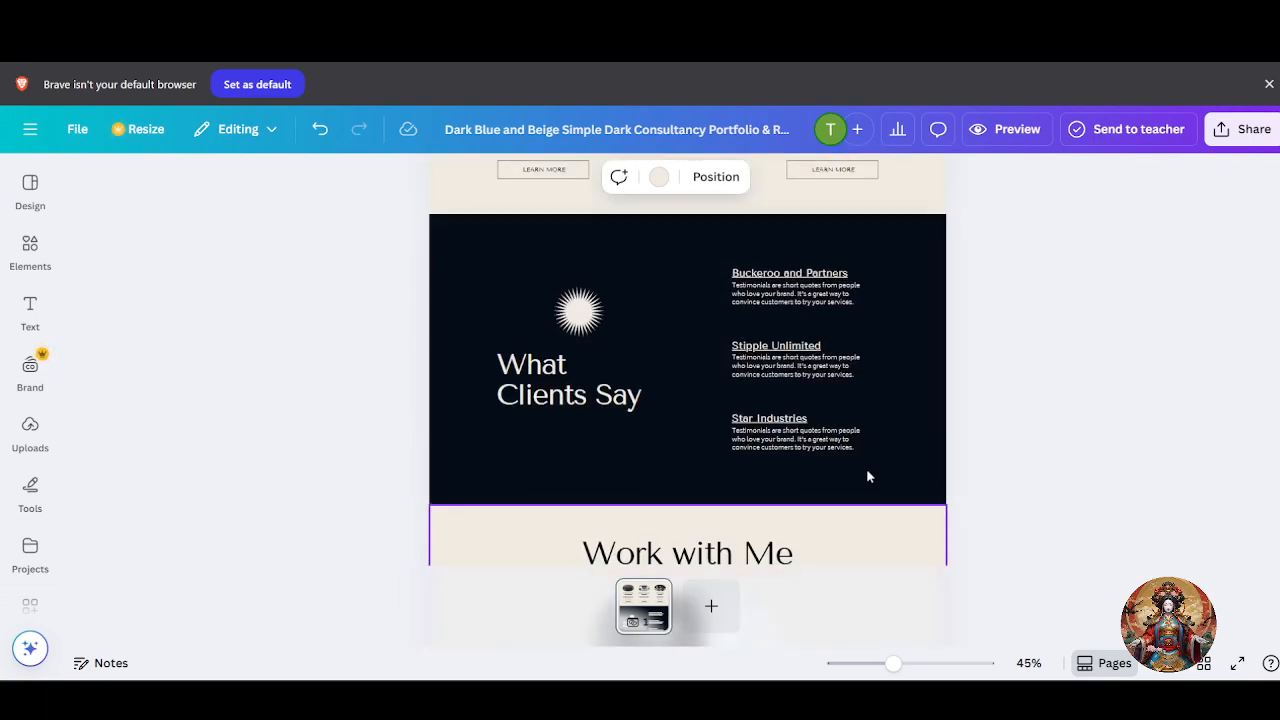
pyautogui.scroll(-5, 870, 464)
pyautogui.scroll(-5, 869, 462)
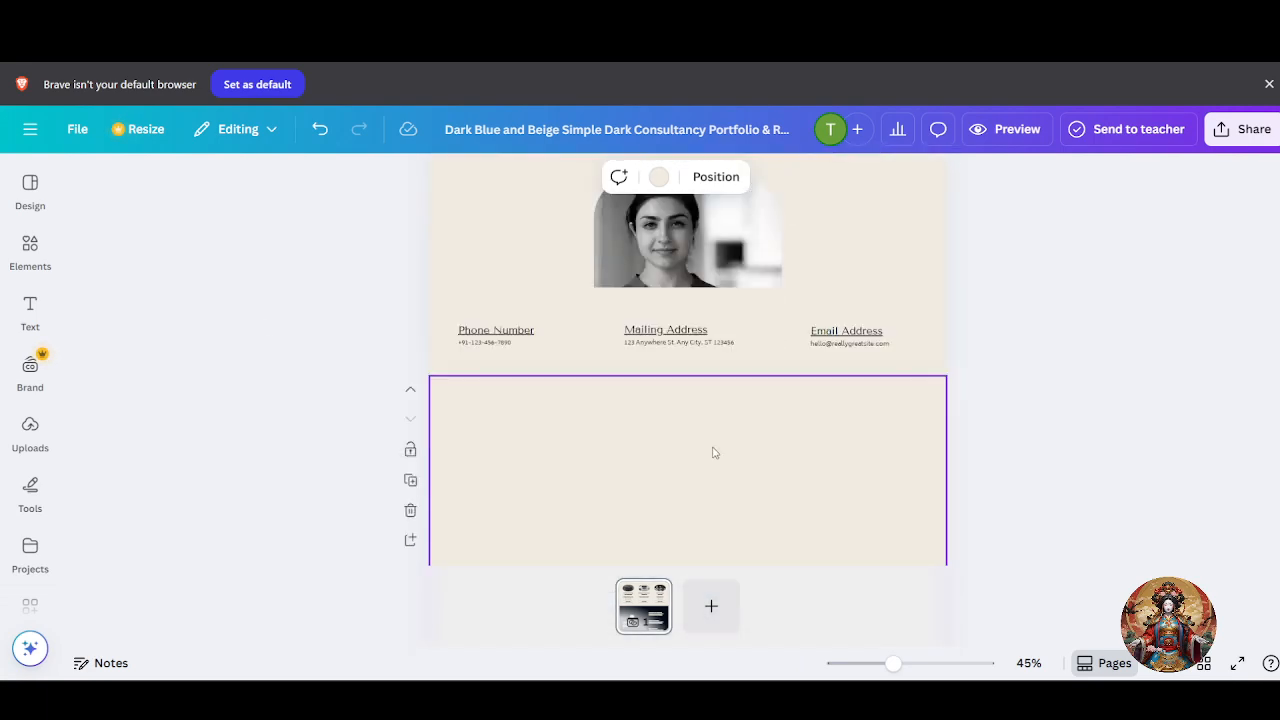
pyautogui.scroll(10, 711, 451)
pyautogui.click(669, 188)
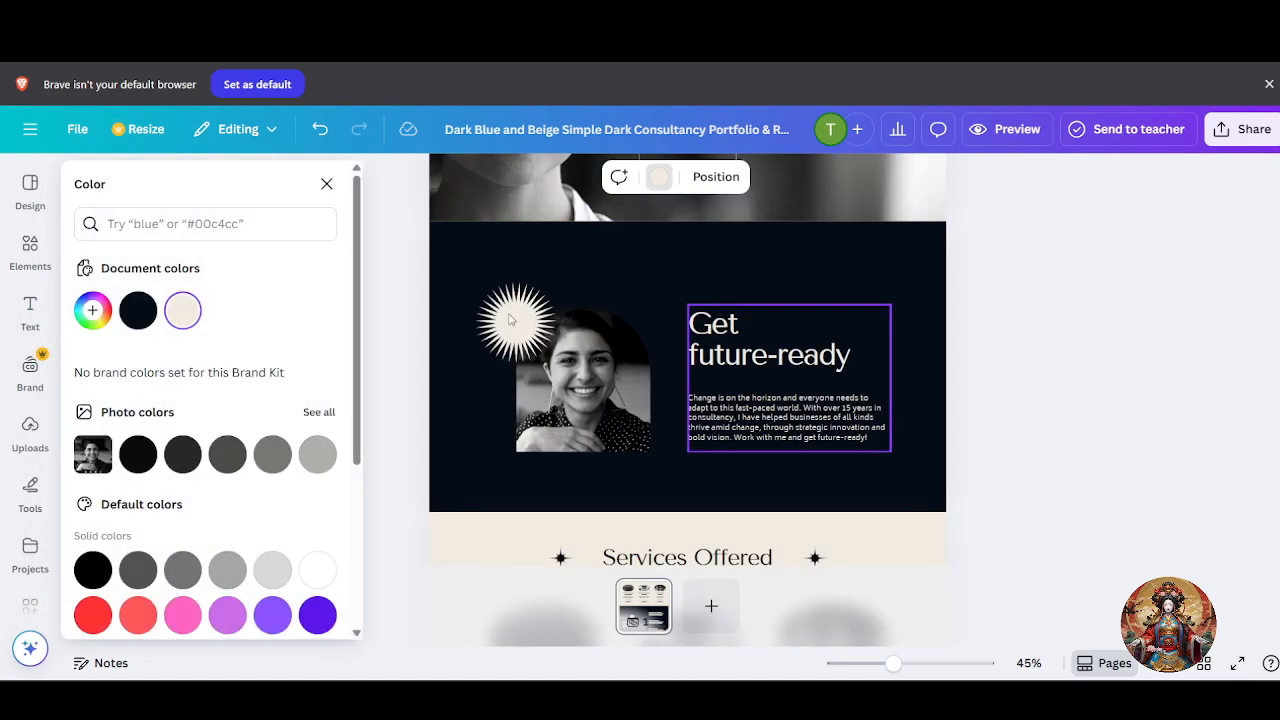
pyautogui.click(143, 308)
pyautogui.click(1103, 374)
pyautogui.scroll(-6, 962, 341)
pyautogui.scroll(-5, 990, 352)
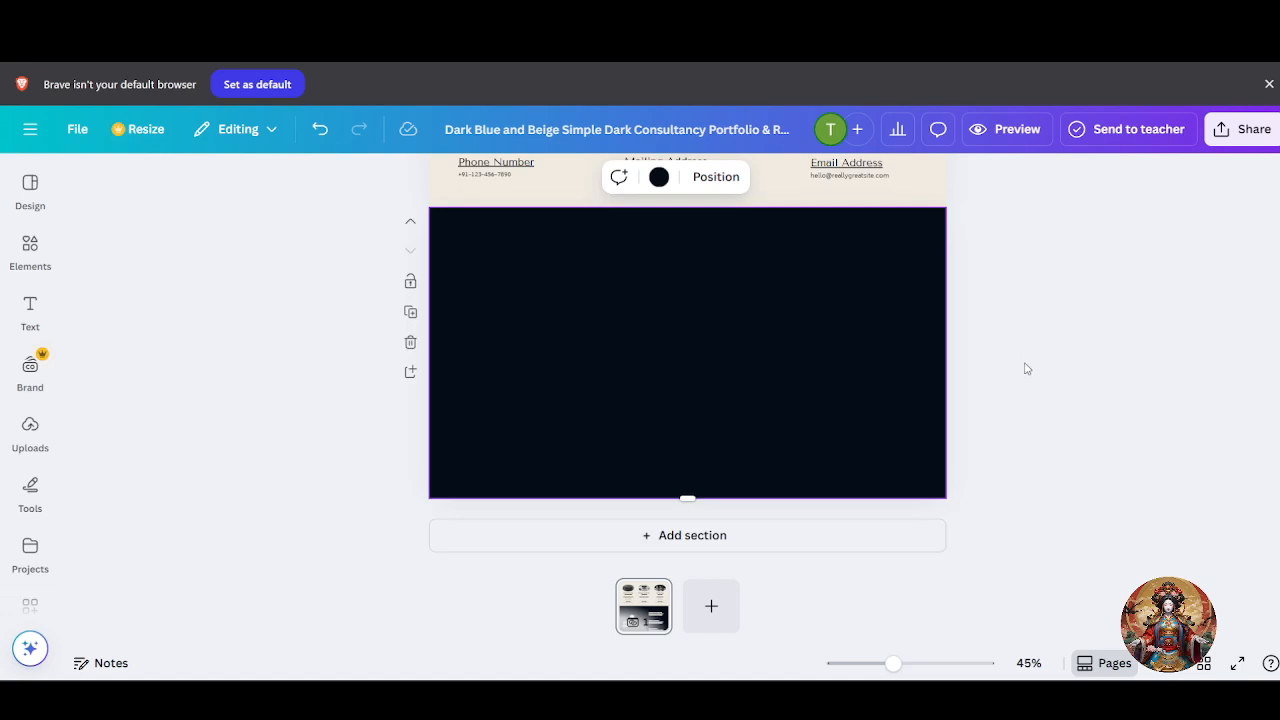
pyautogui.scroll(2, 1026, 366)
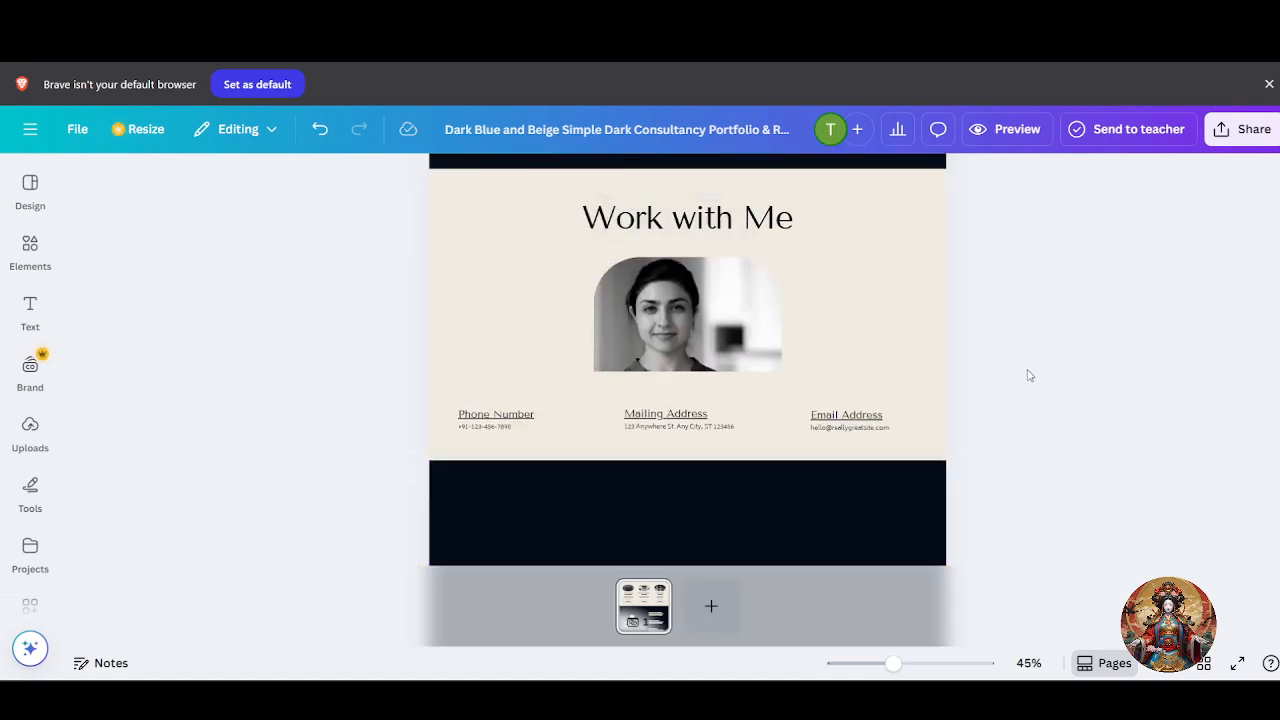
pyautogui.scroll(-1, 1030, 374)
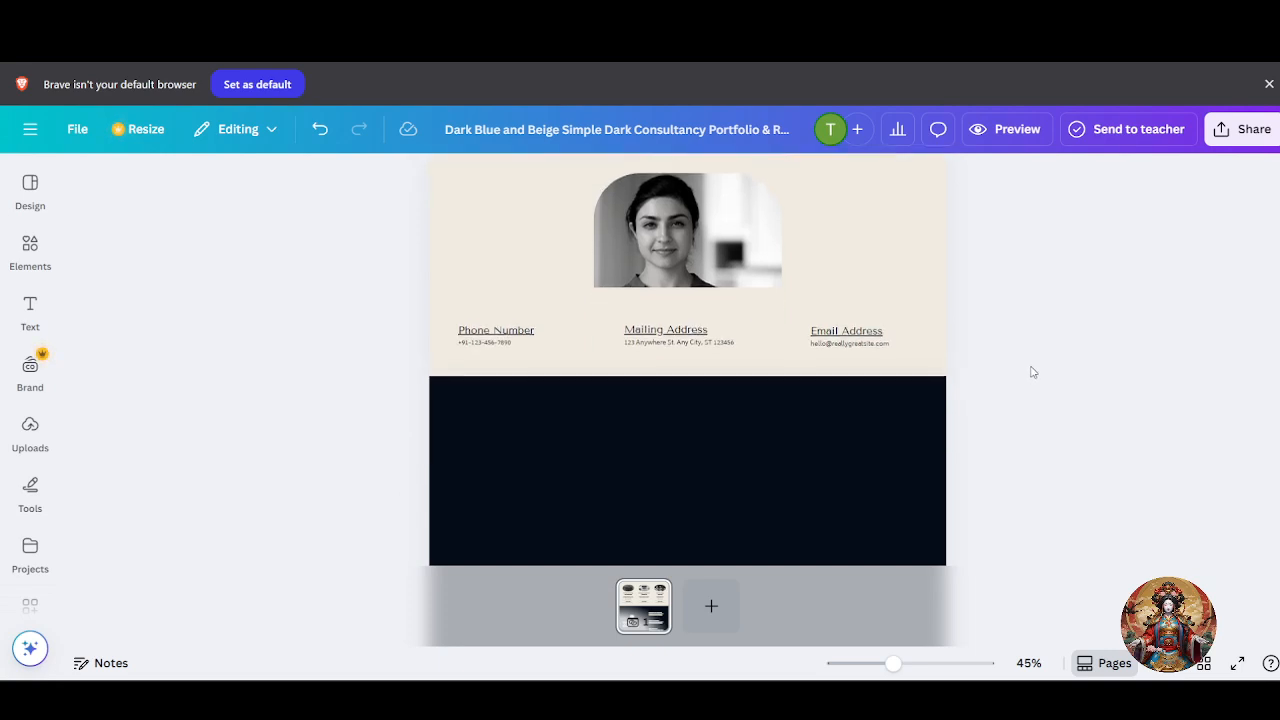
pyautogui.scroll(-2, 1033, 372)
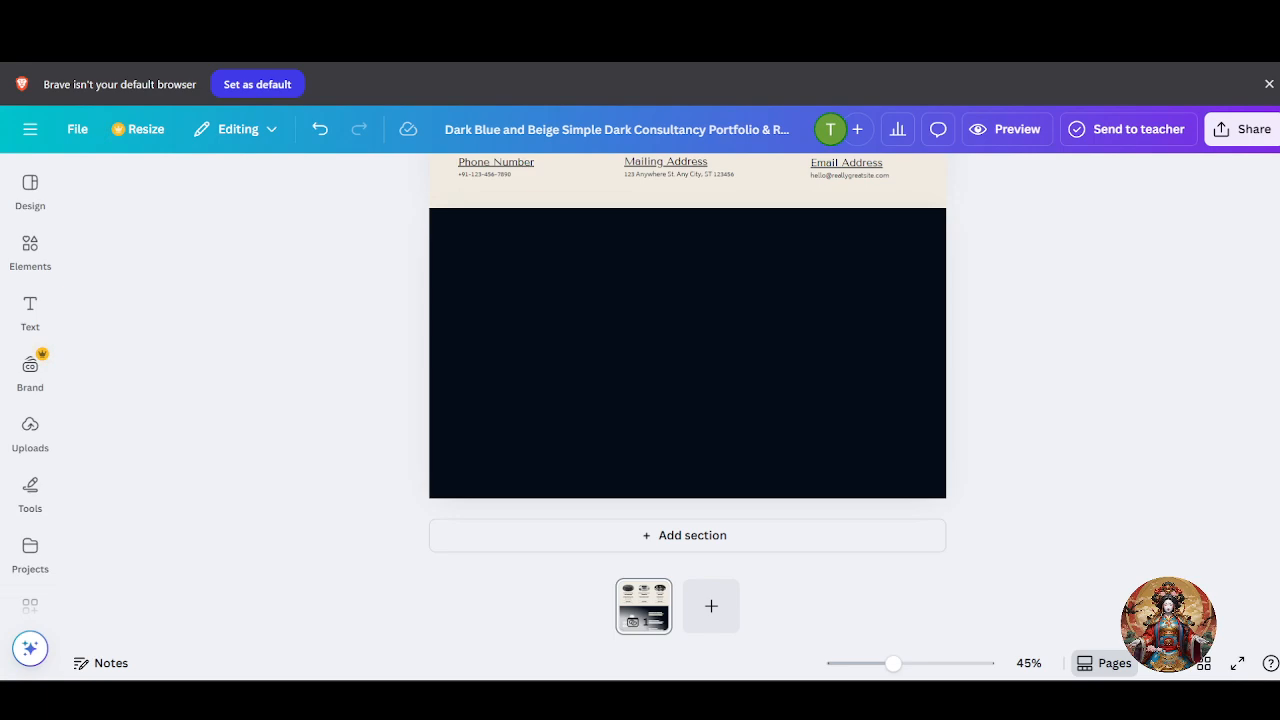
# In a new browser tab, search the web for "jotform" and open the official Jotform website.
pyautogui.click(712, 14)
pyautogui.click(660, 45)
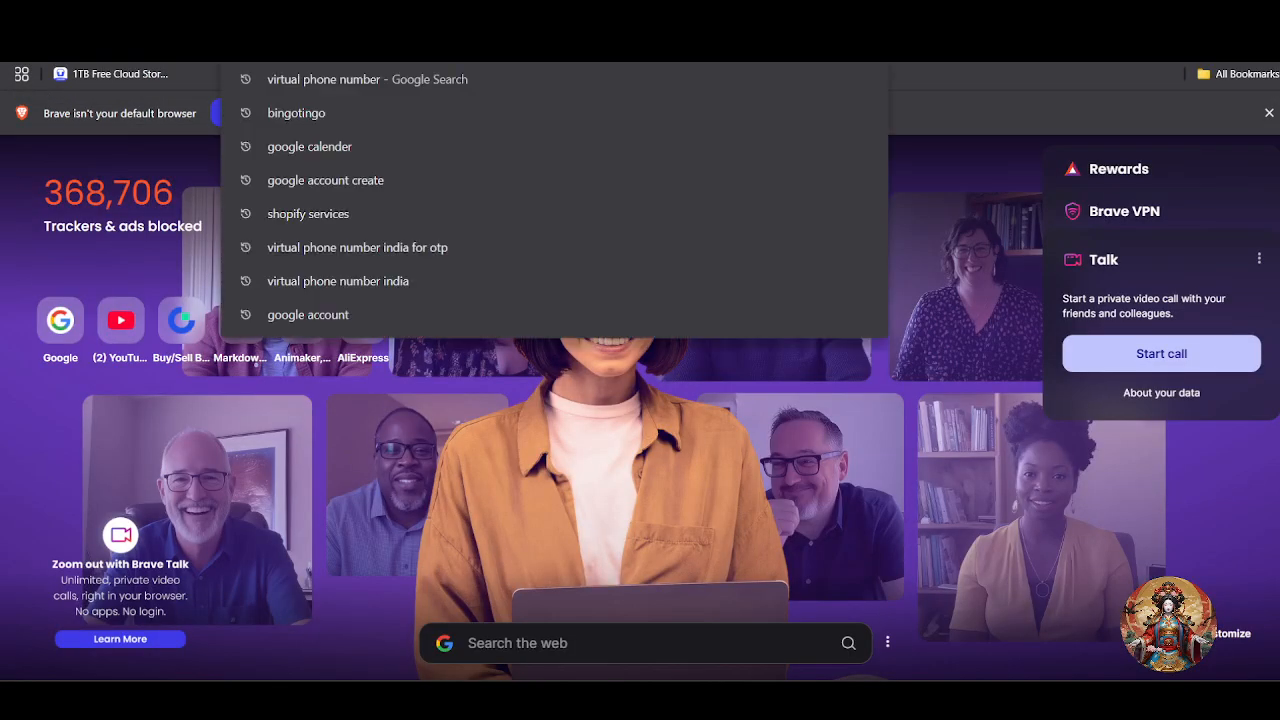
pyautogui.write('jotform')
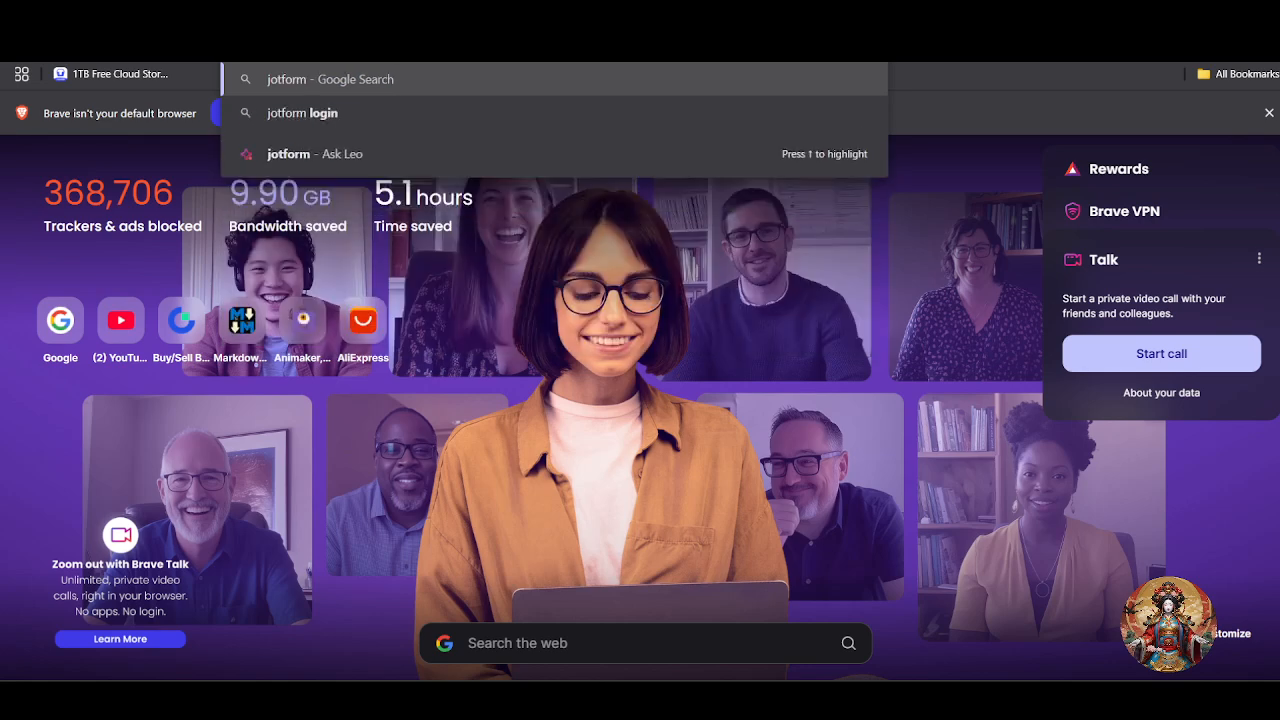
pyautogui.press('Return')
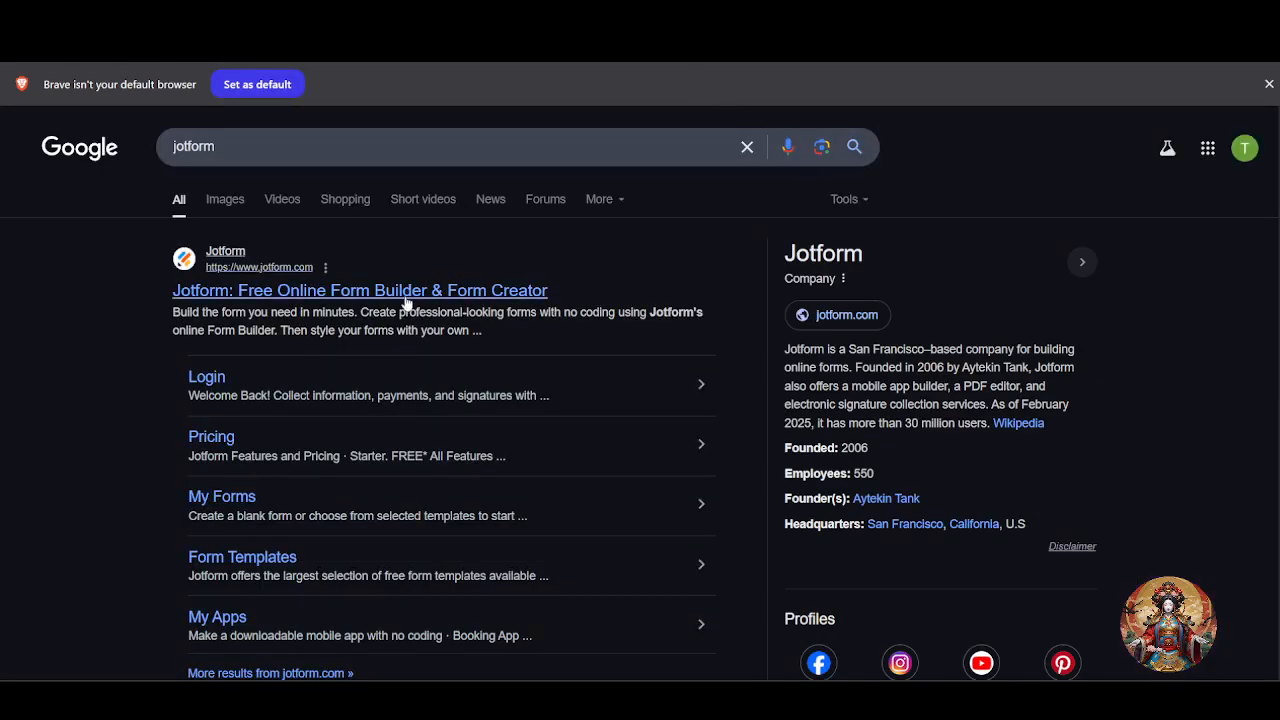
pyautogui.click(368, 293)
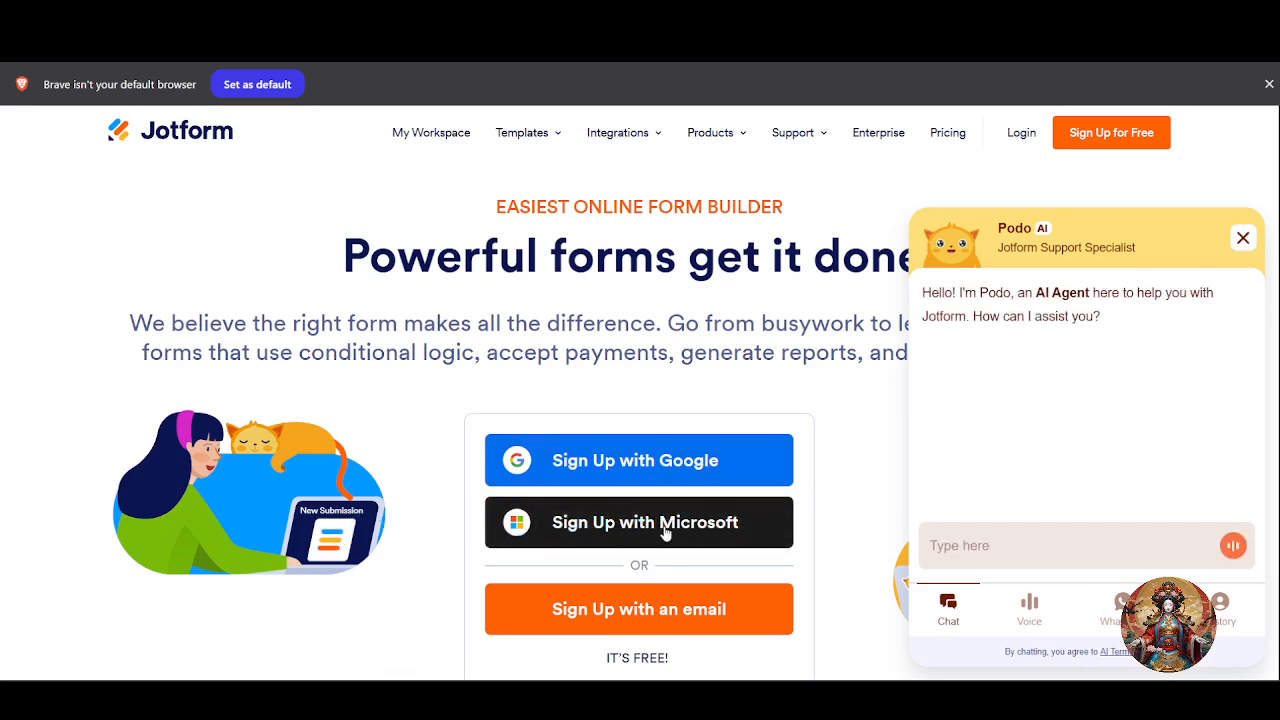
# Sign up for Jotform with a Google account and agree to the Terms of Service, Privacy Policy and Cookie Policy.
pyautogui.click(683, 472)
pyautogui.click(389, 234)
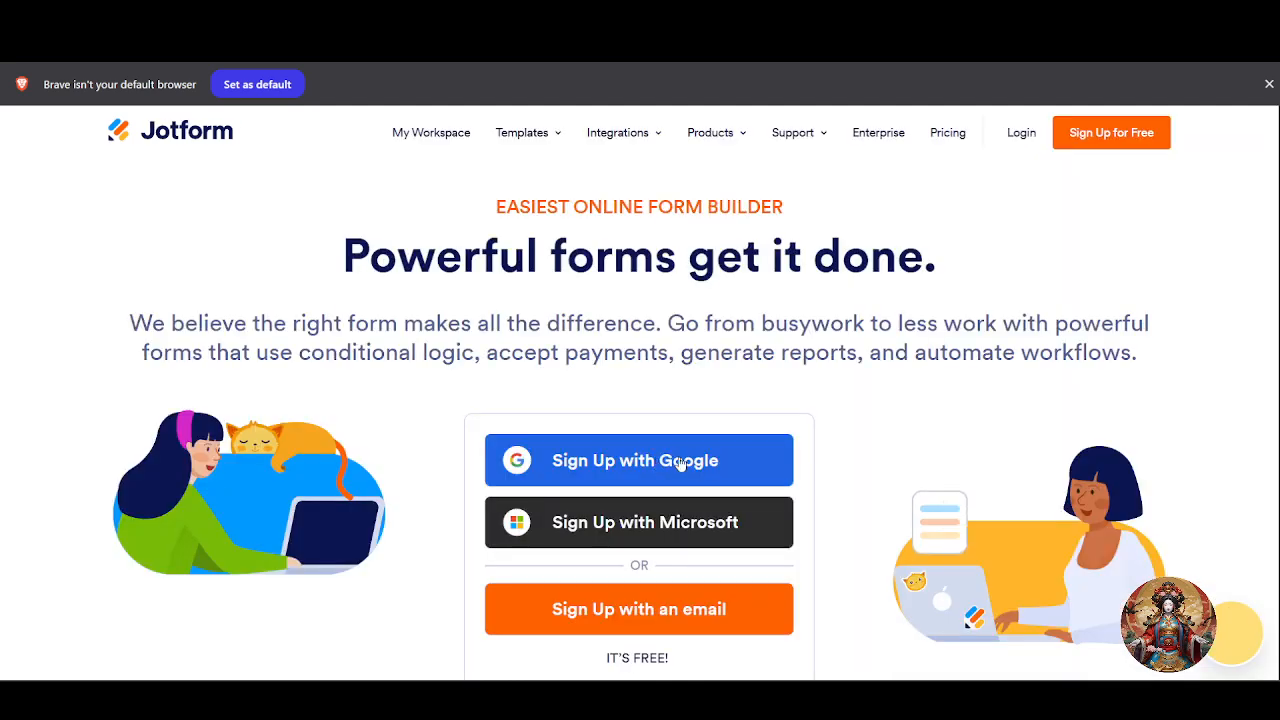
pyautogui.click(720, 464)
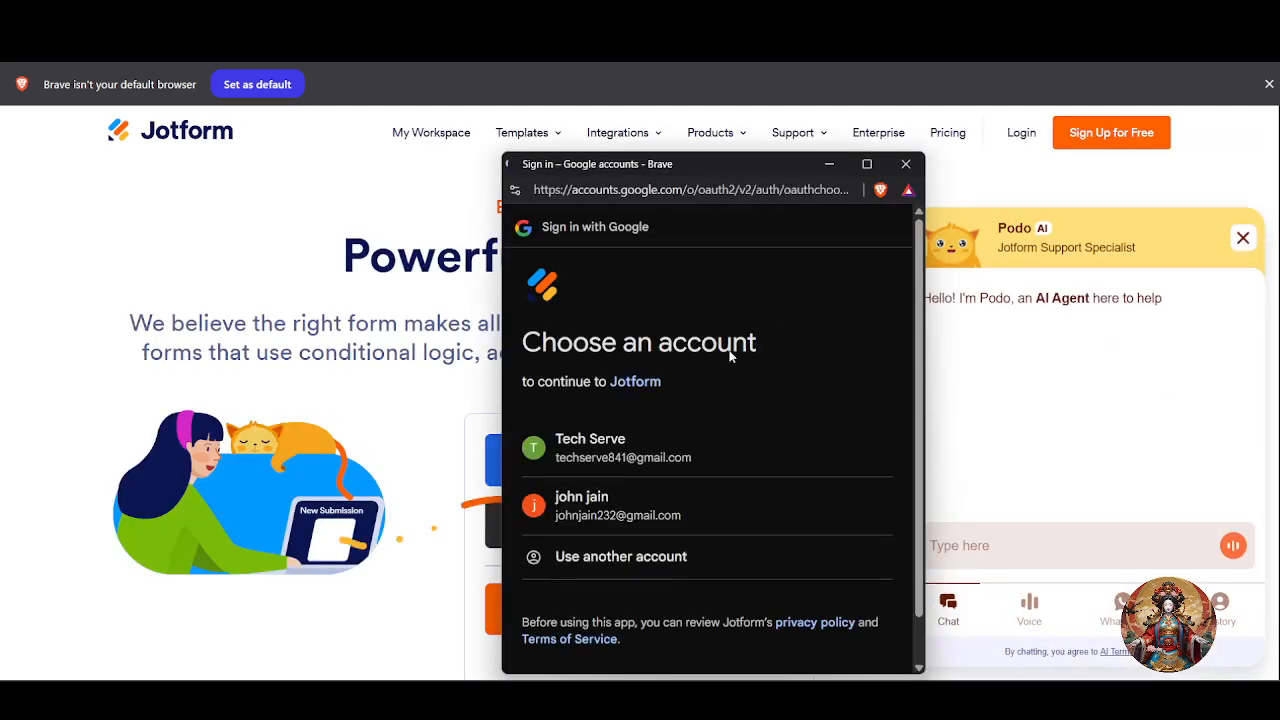
pyautogui.click(668, 515)
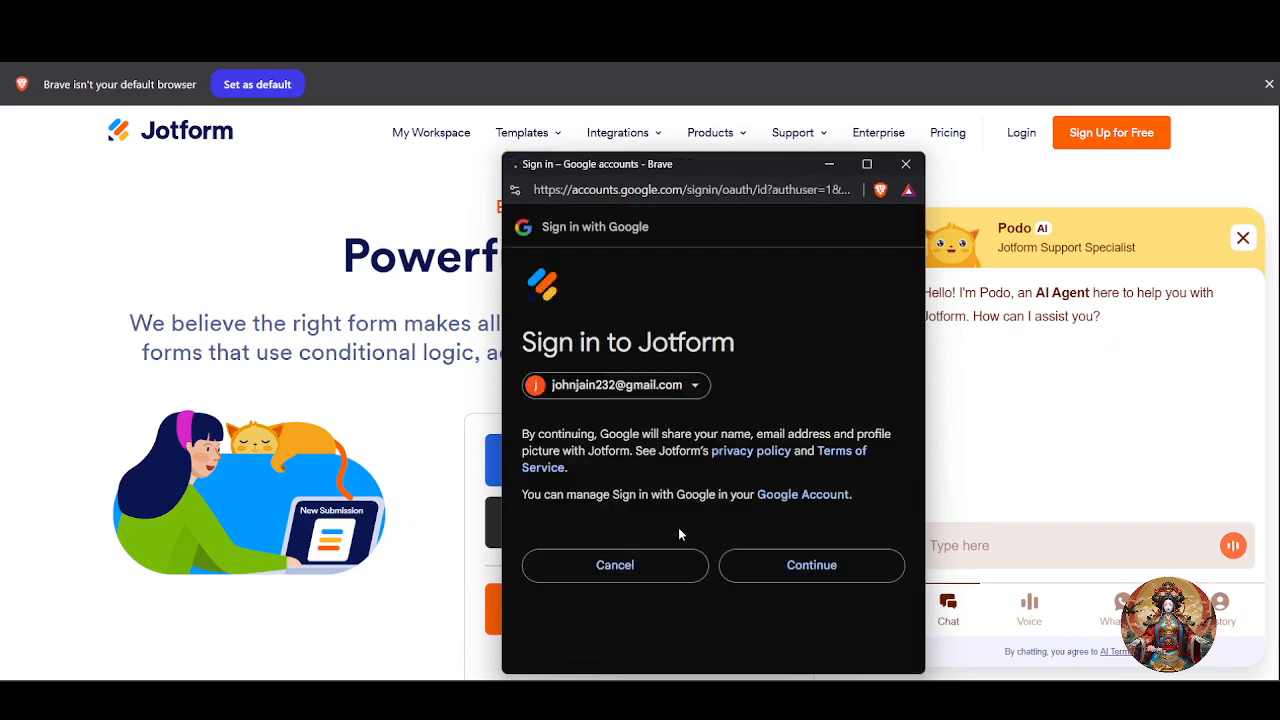
pyautogui.click(760, 567)
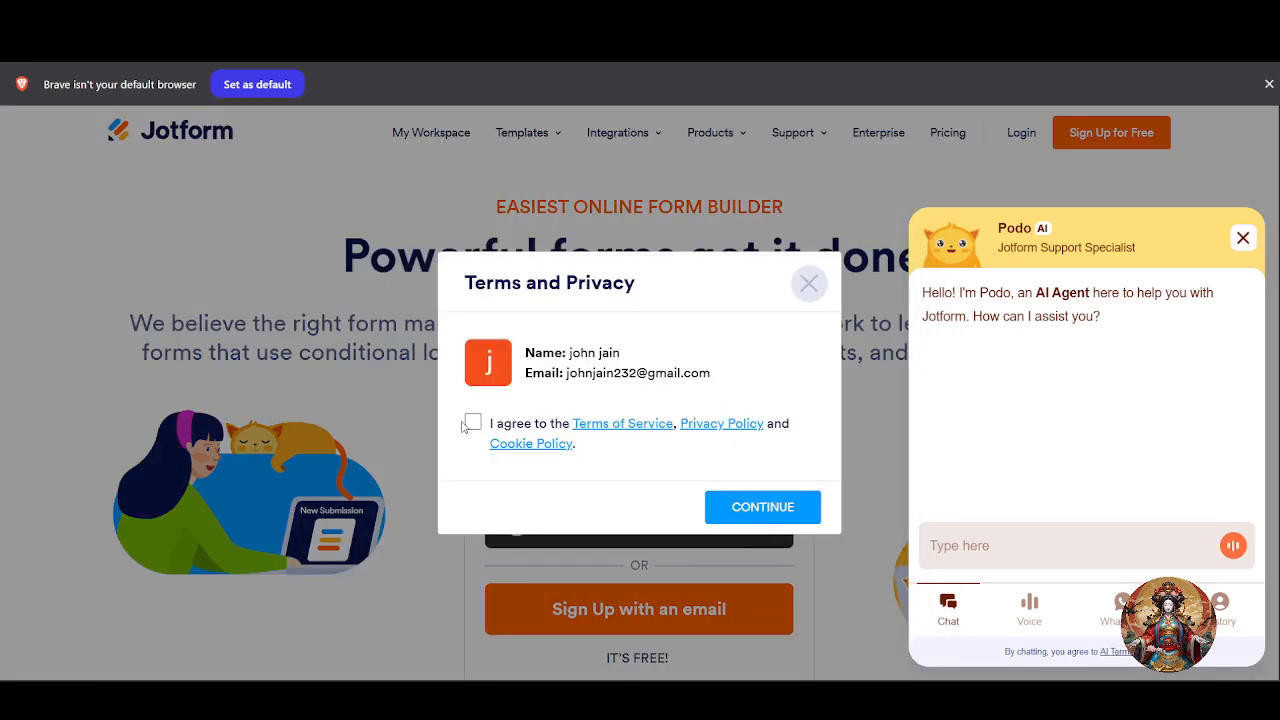
pyautogui.click(468, 424)
pyautogui.click(722, 506)
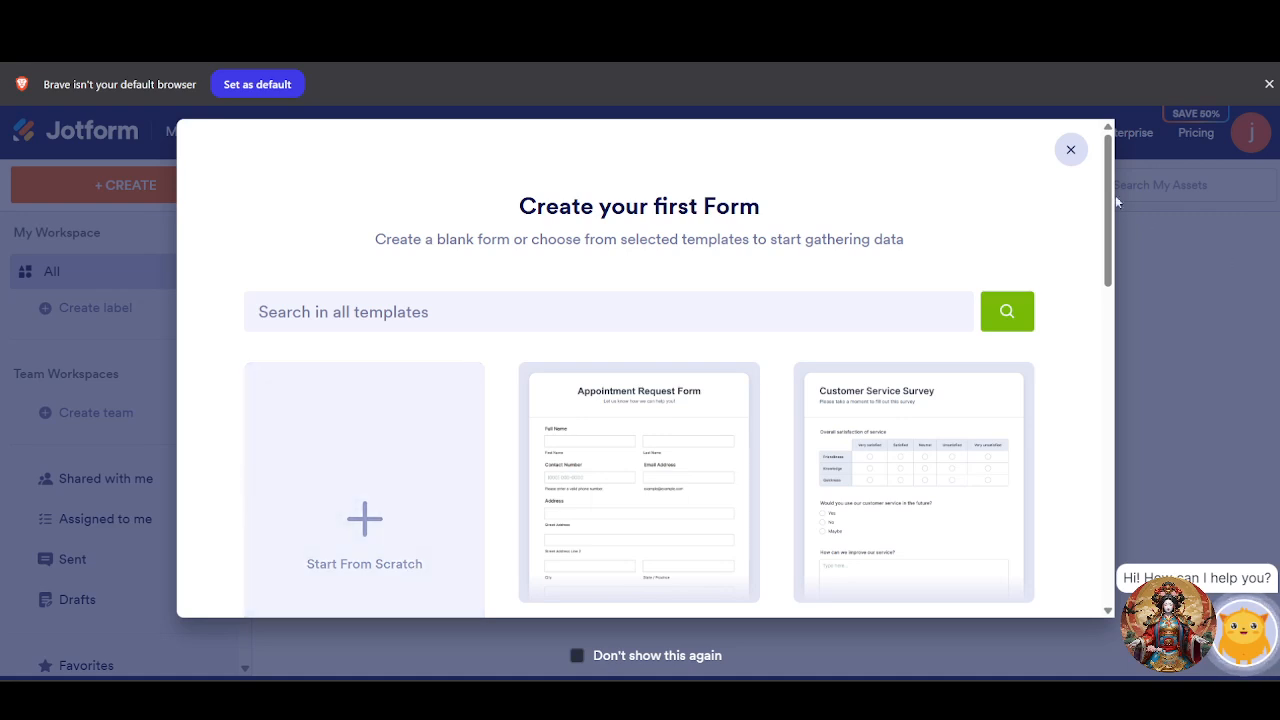
# Dismiss the first-form dialog and create a new form from the "Class Registration" template.
pyautogui.click(1071, 151)
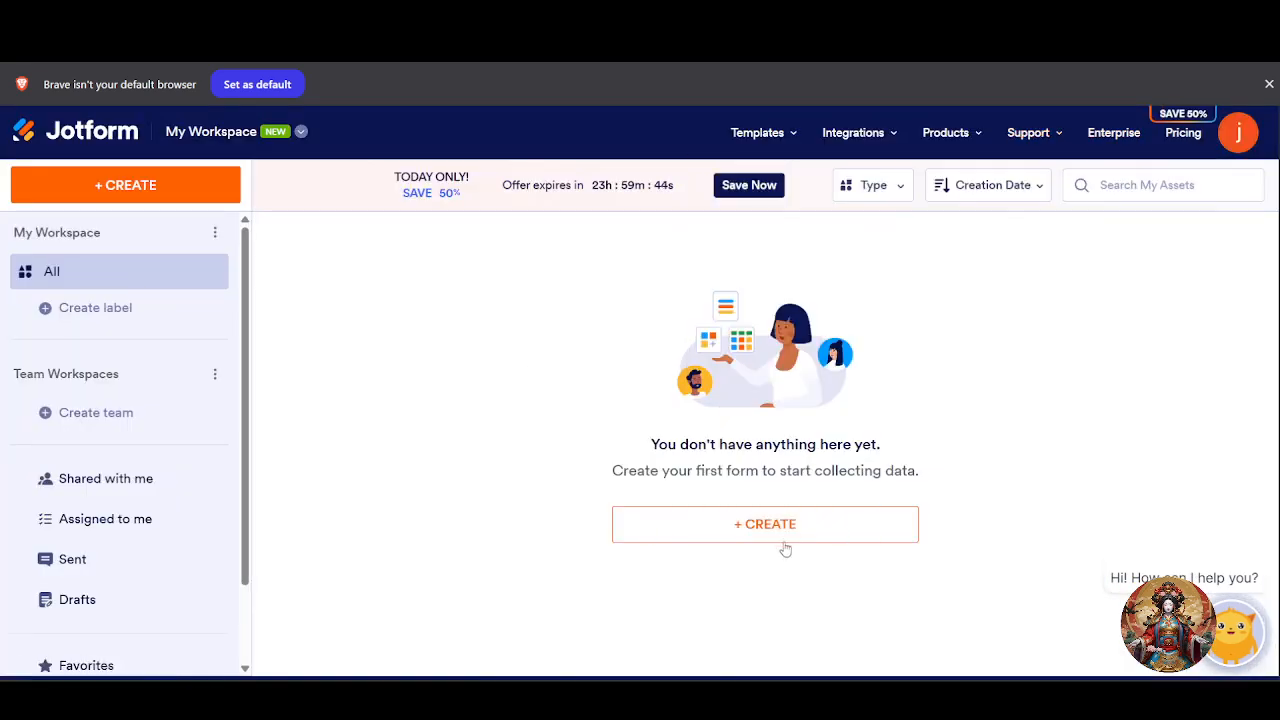
pyautogui.click(785, 540)
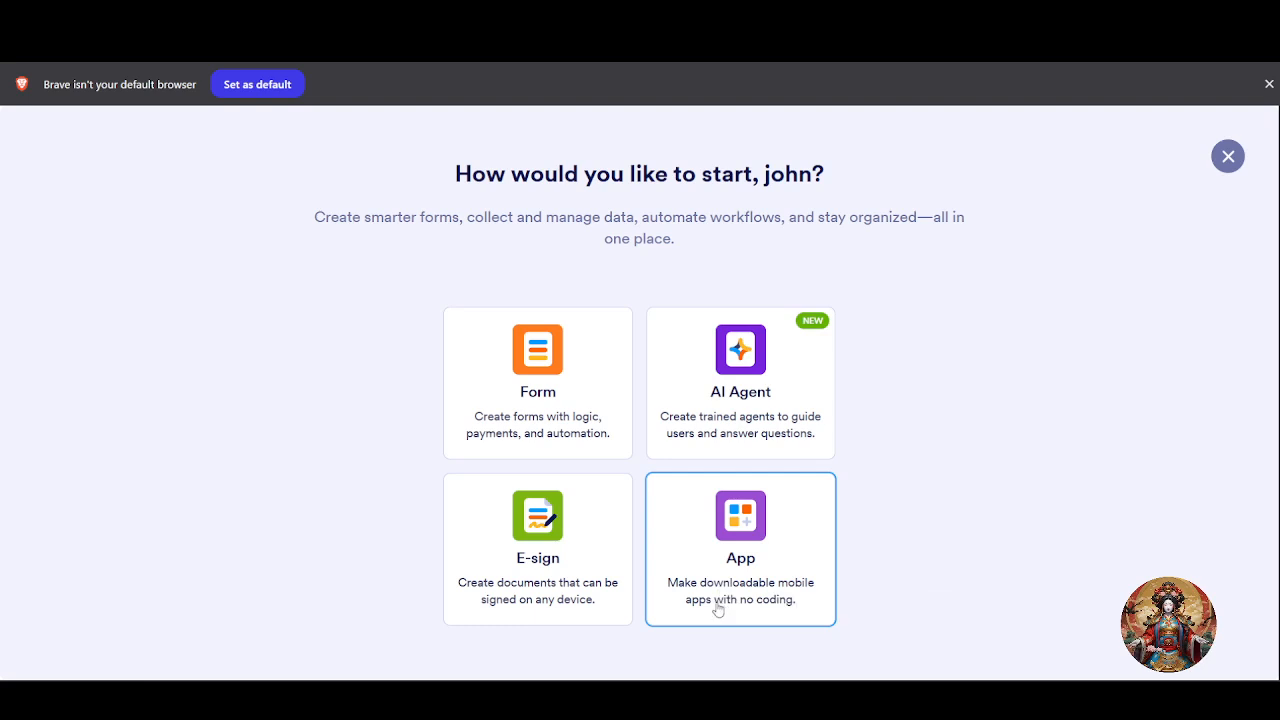
pyautogui.click(525, 370)
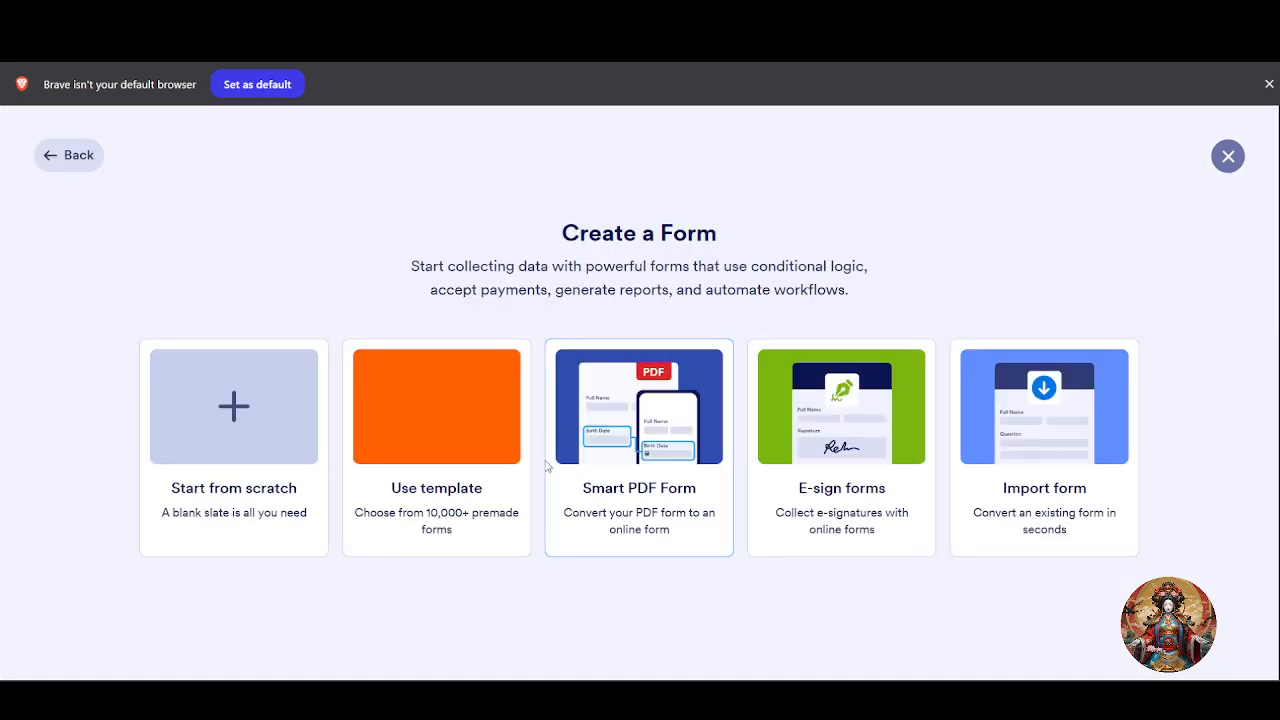
pyautogui.click(480, 433)
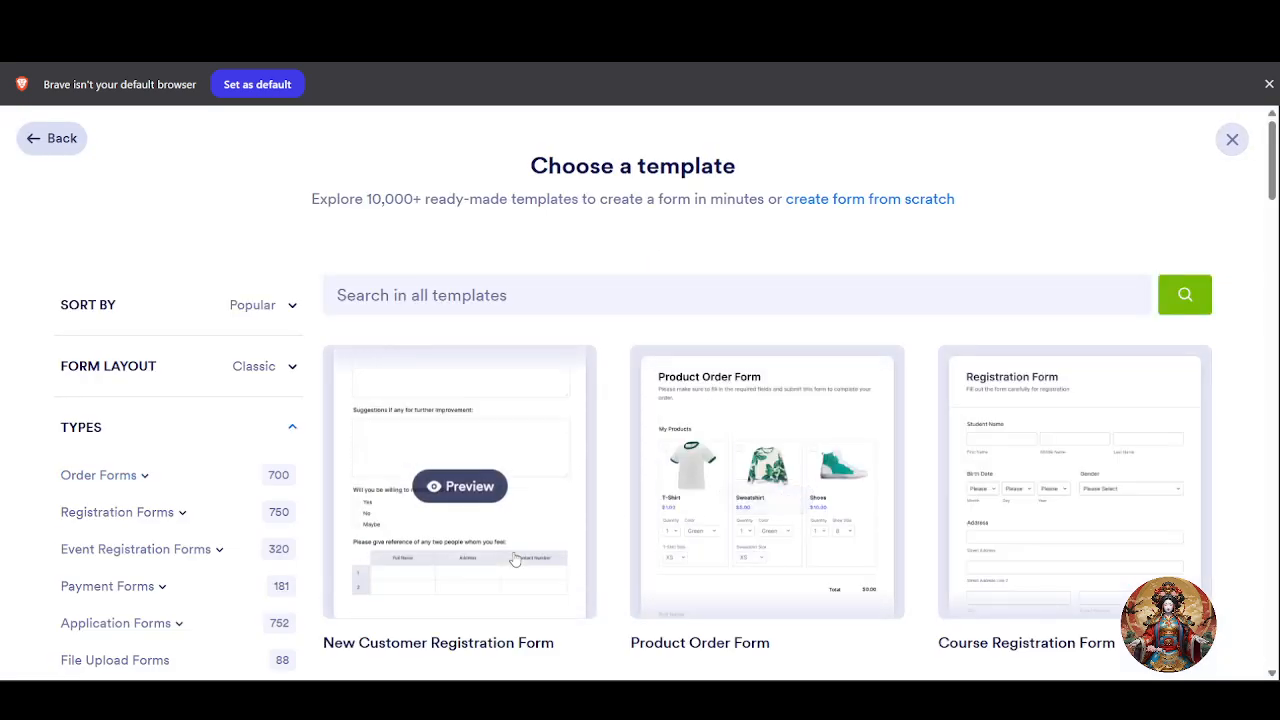
pyautogui.scroll(-8, 517, 560)
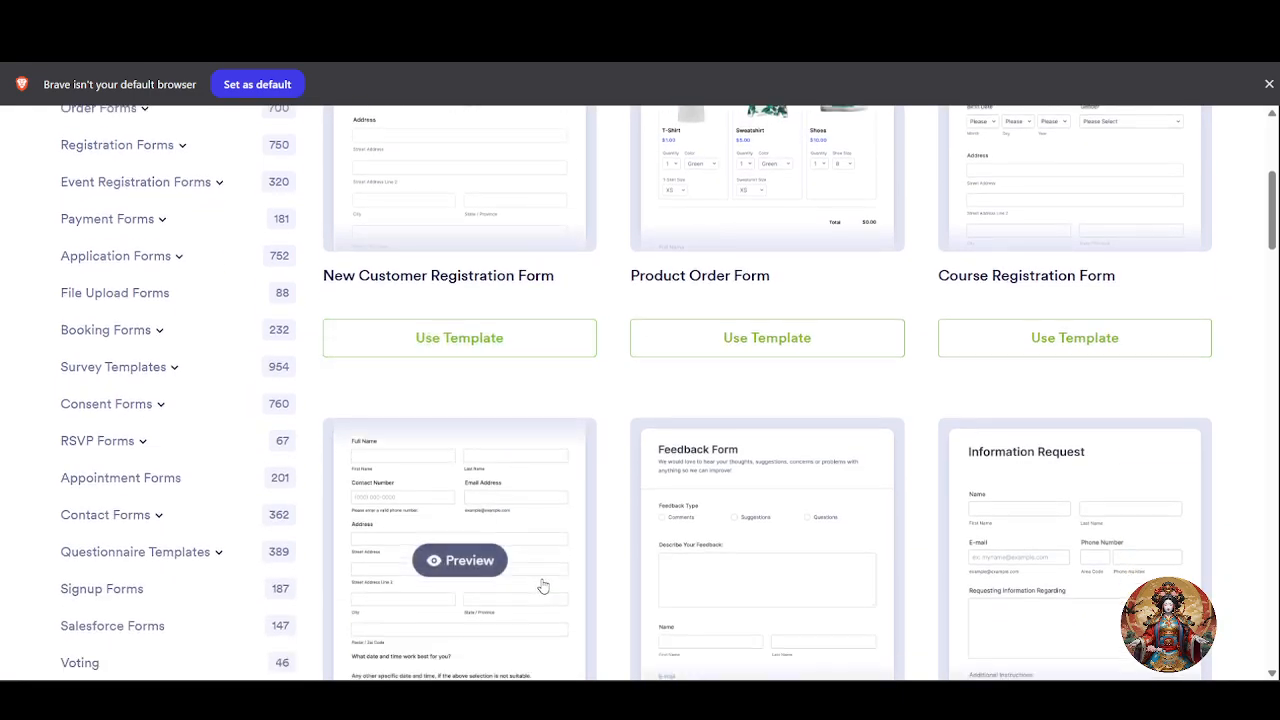
pyautogui.scroll(-10, 565, 581)
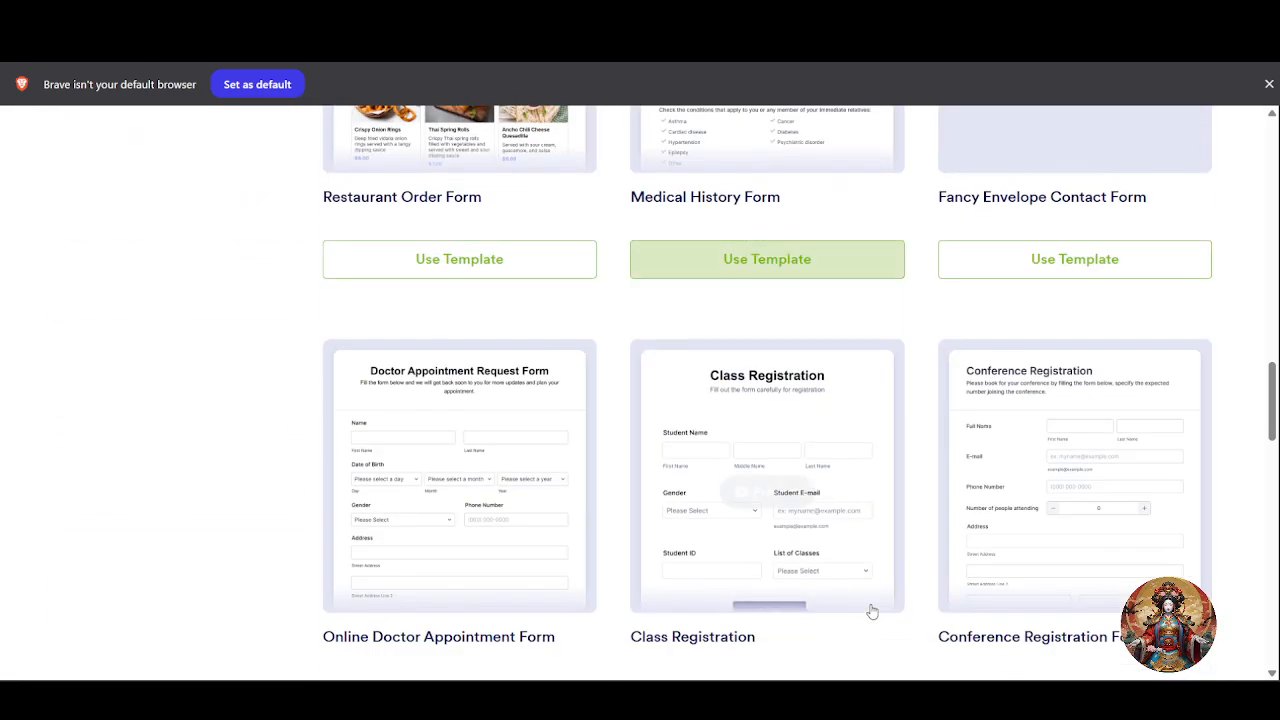
pyautogui.scroll(-2, 868, 606)
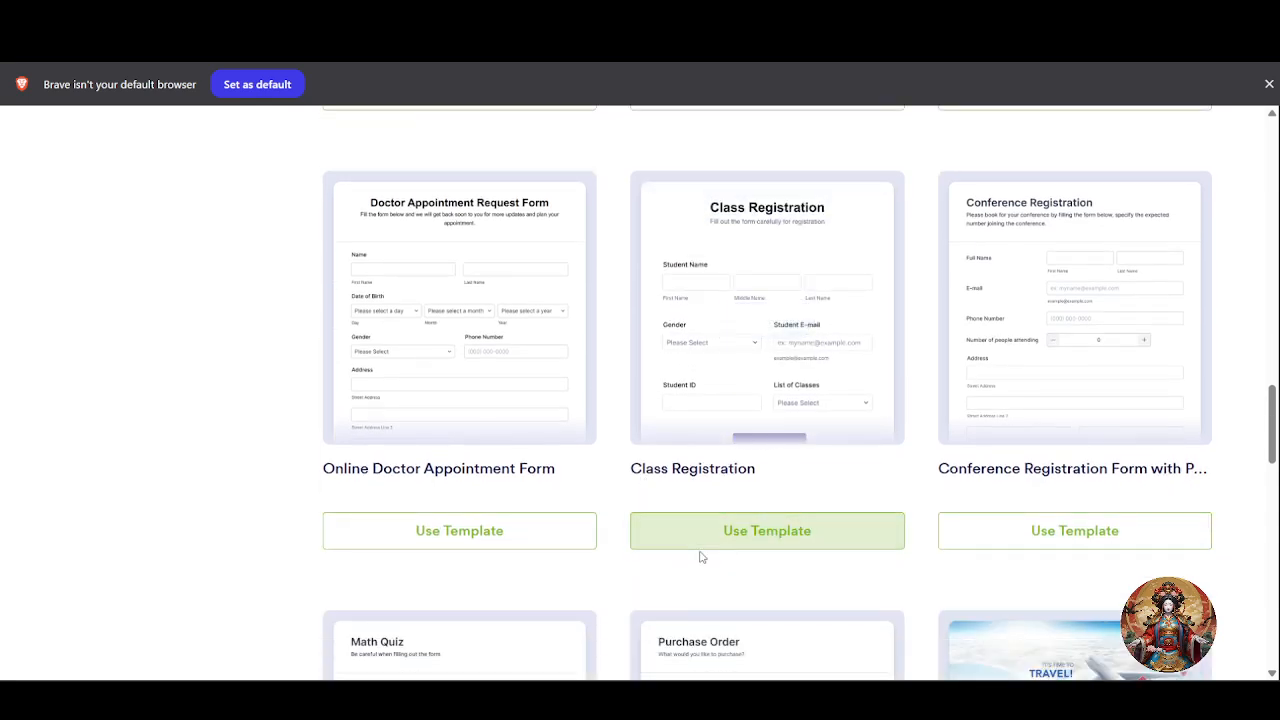
pyautogui.click(765, 537)
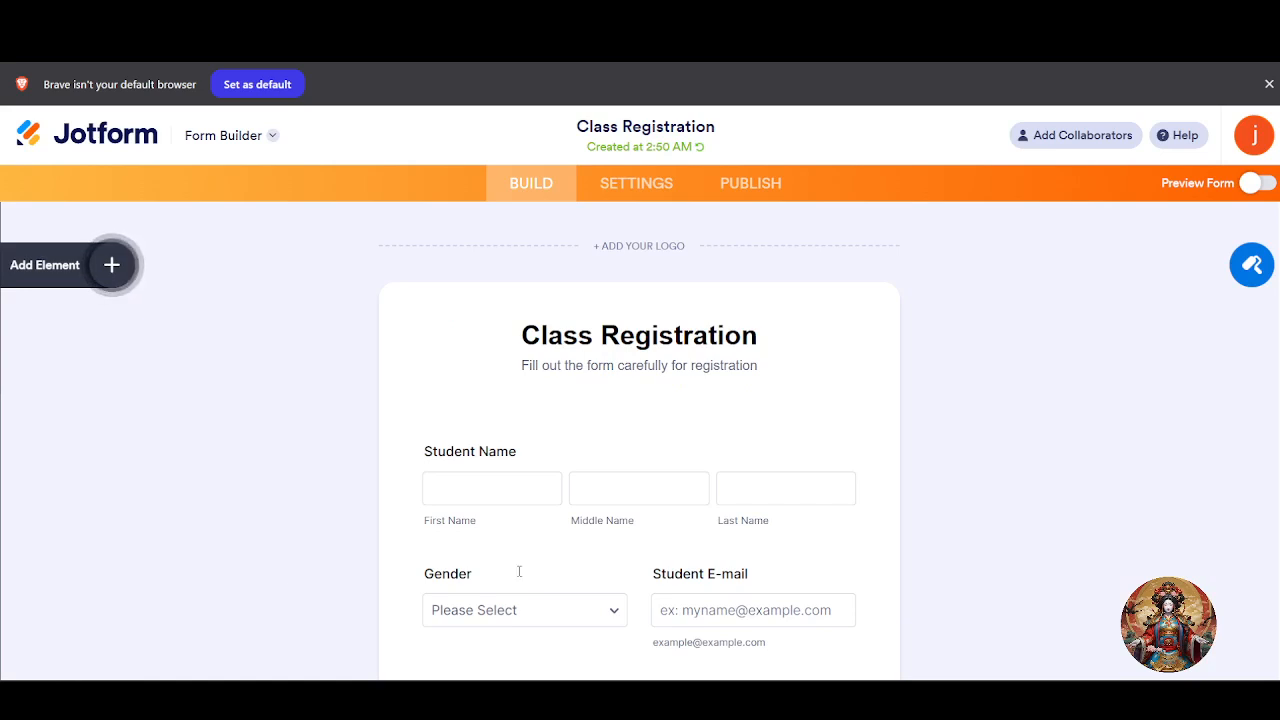
# Delete the Student ID field from the Class Registration form.
pyautogui.scroll(-3, 566, 566)
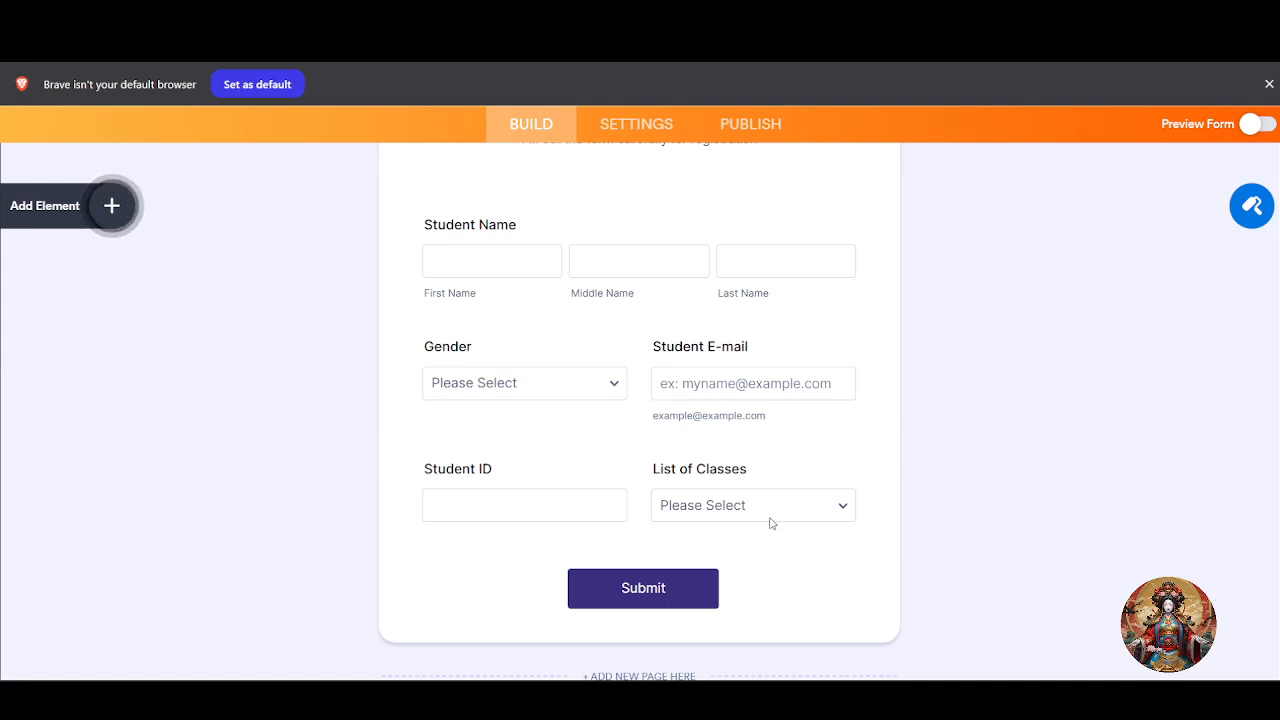
pyautogui.click(480, 520)
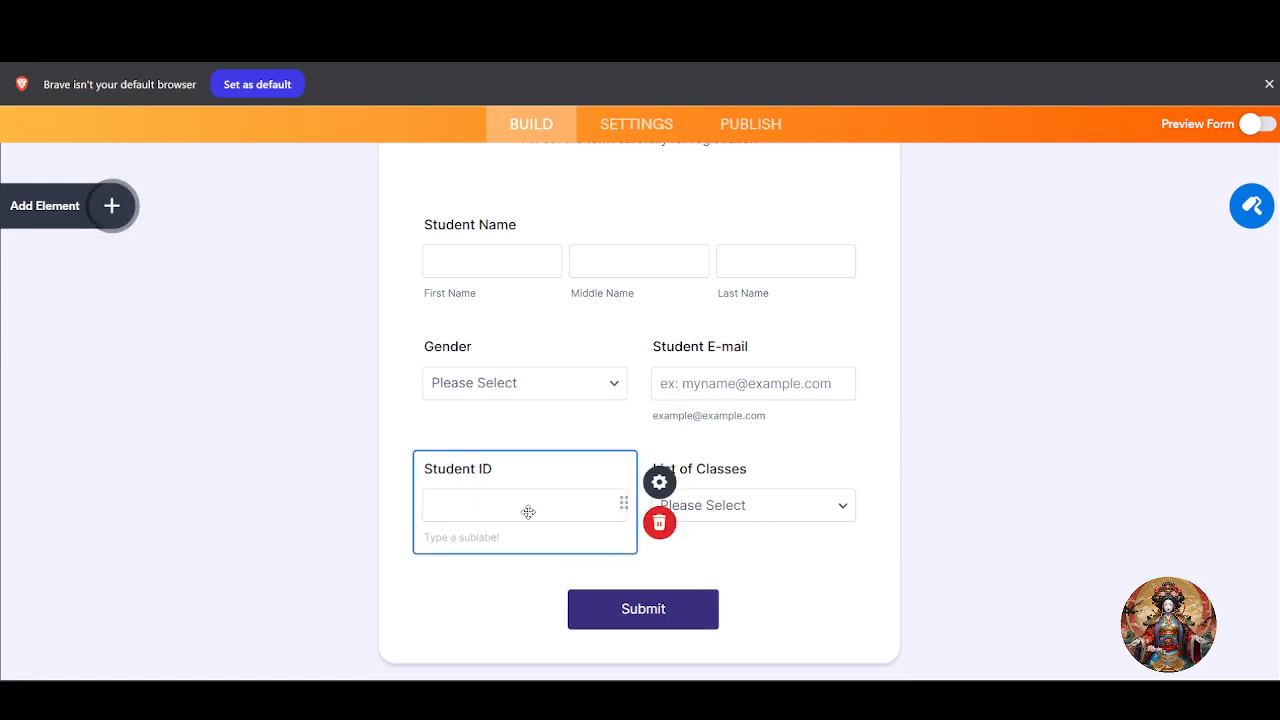
pyautogui.click(659, 530)
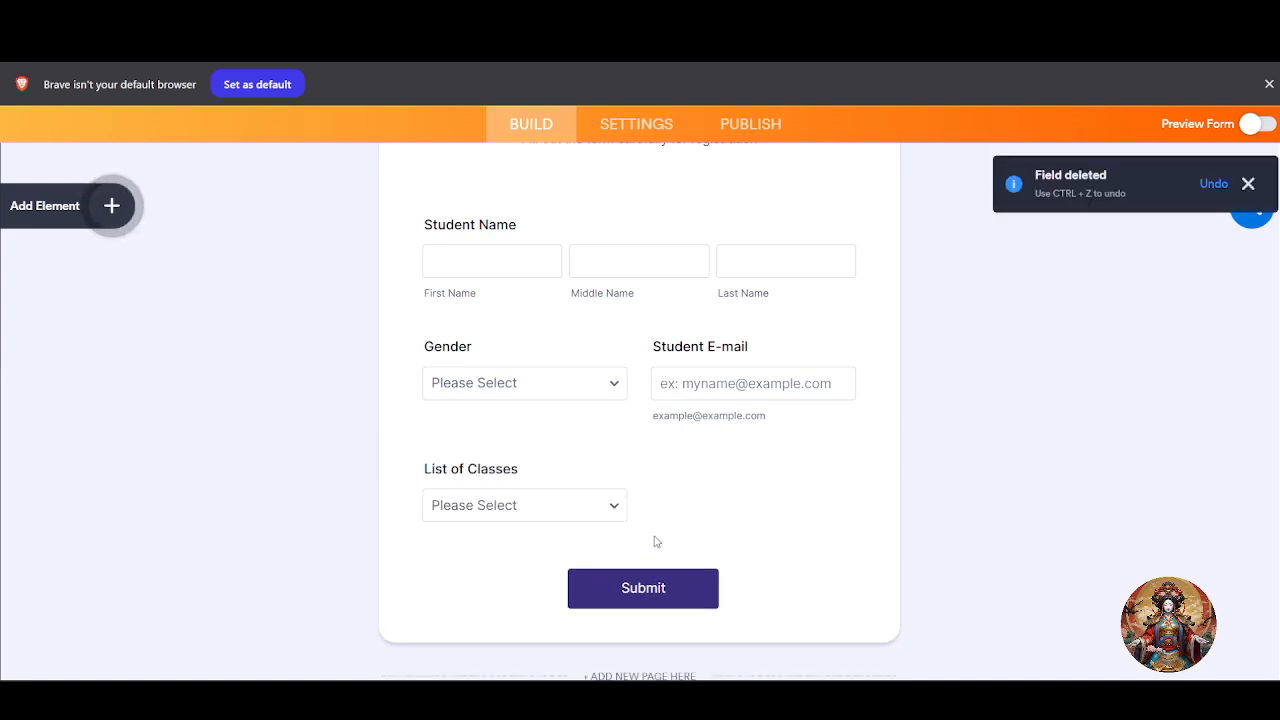
pyautogui.click(537, 398)
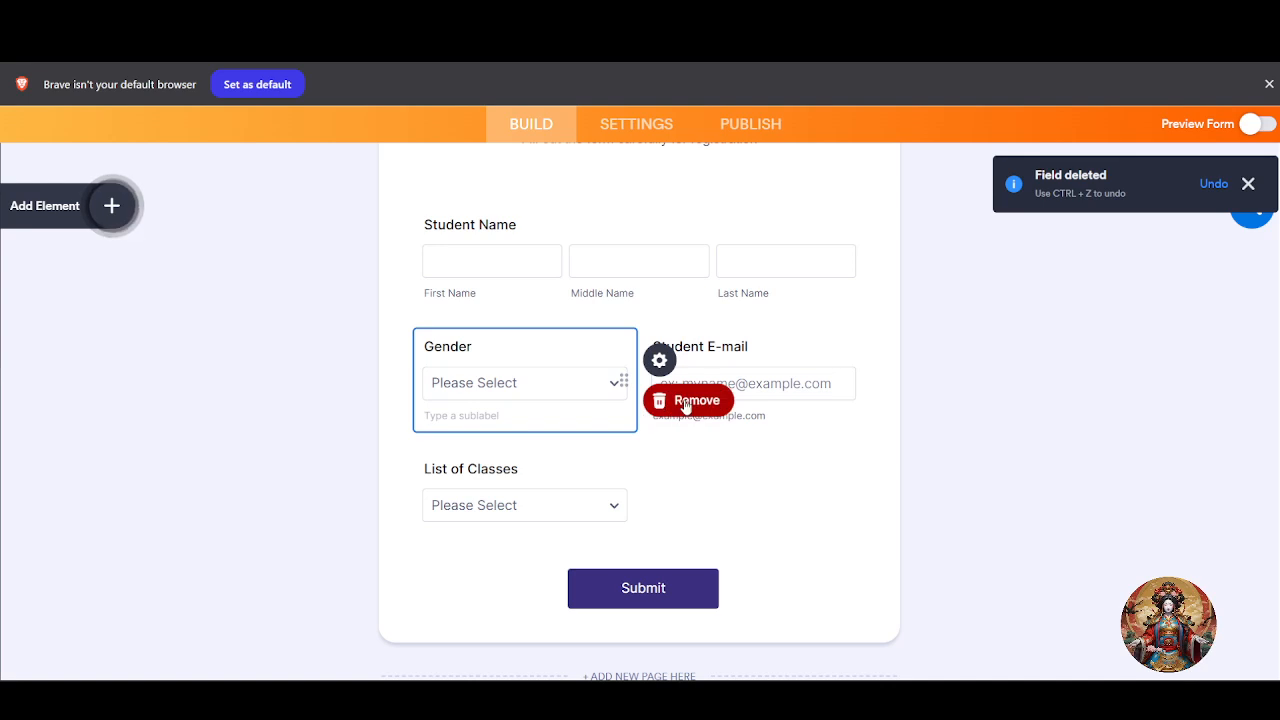
pyautogui.click(972, 442)
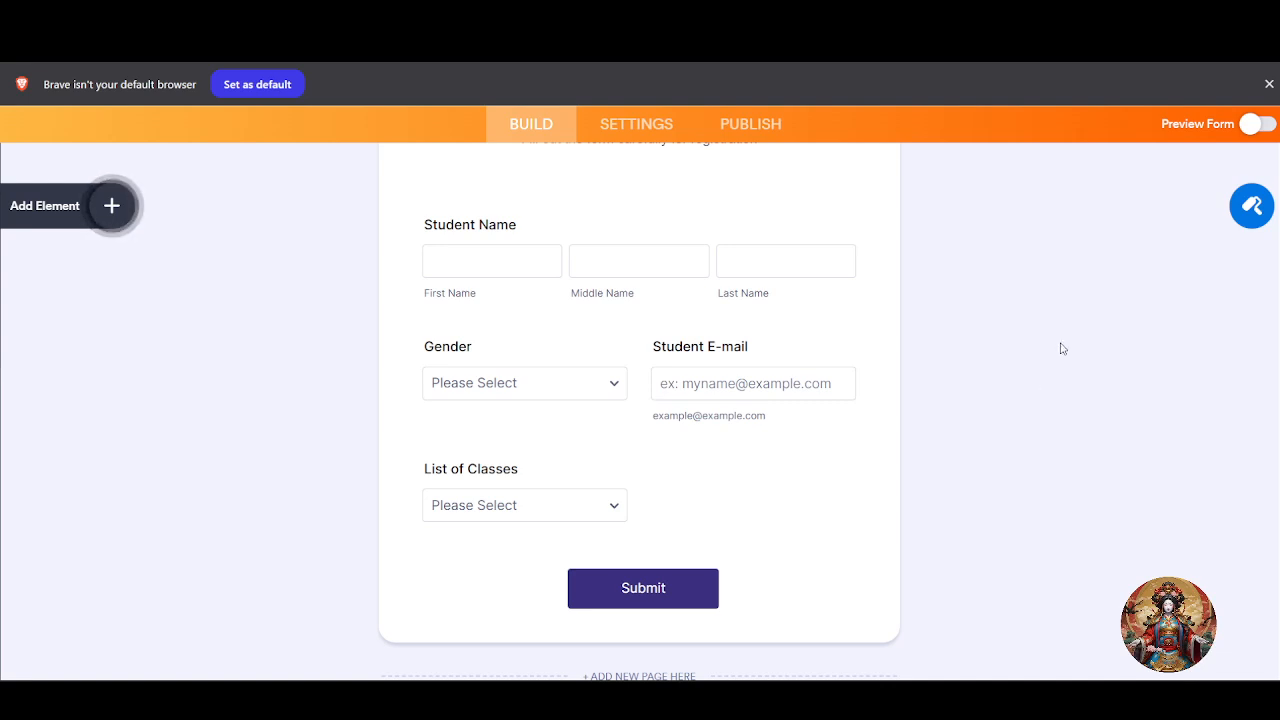
# Open the form's publishing options and copy its direct share link.
pyautogui.click(762, 131)
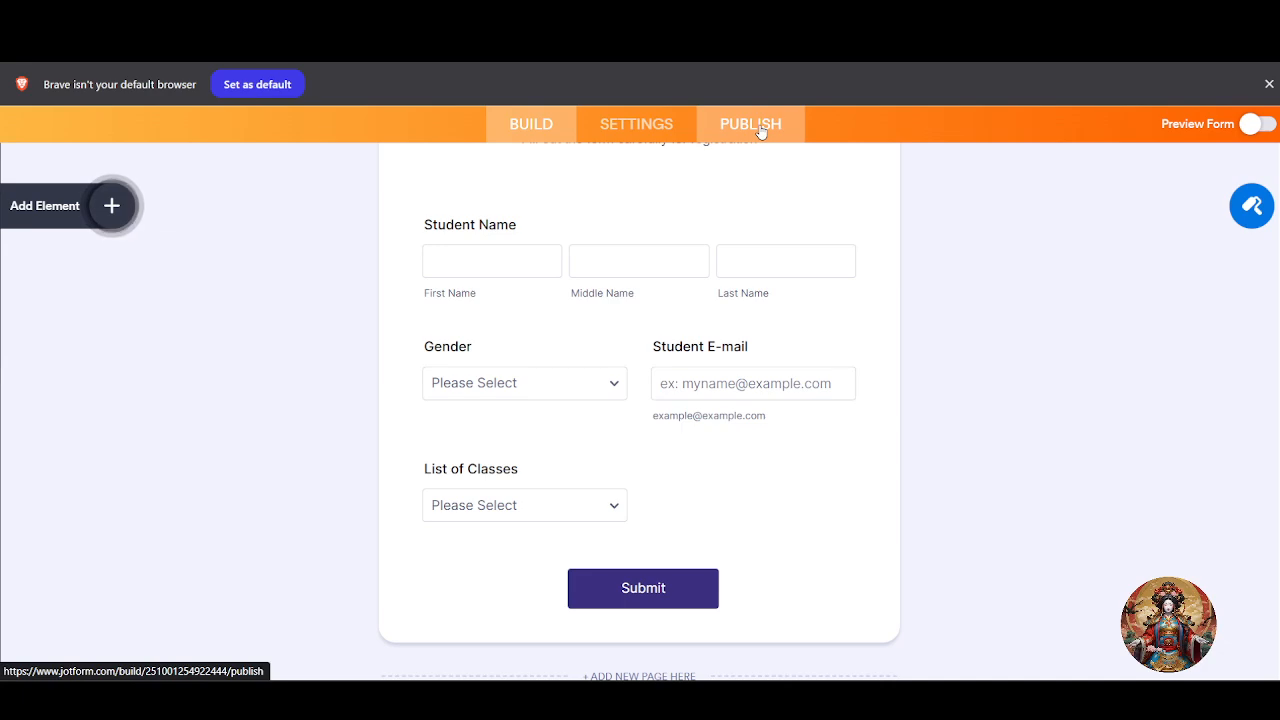
pyautogui.scroll(-1, 943, 457)
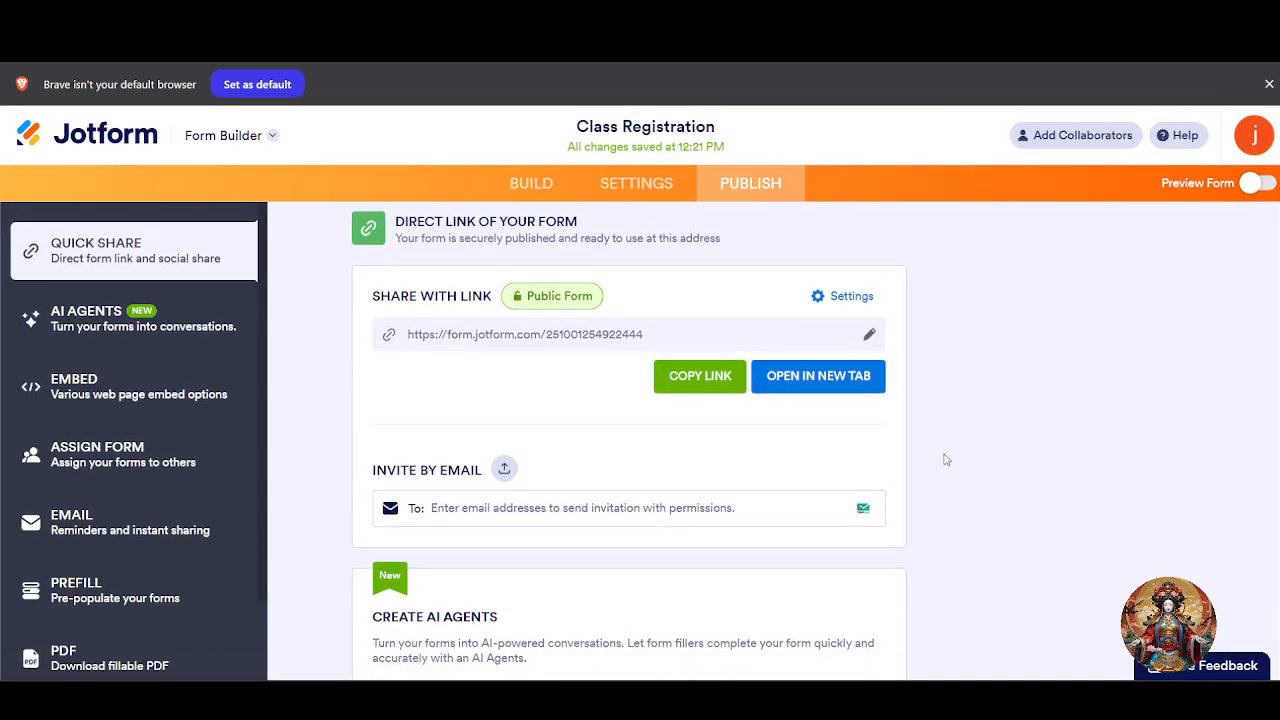
pyautogui.click(710, 324)
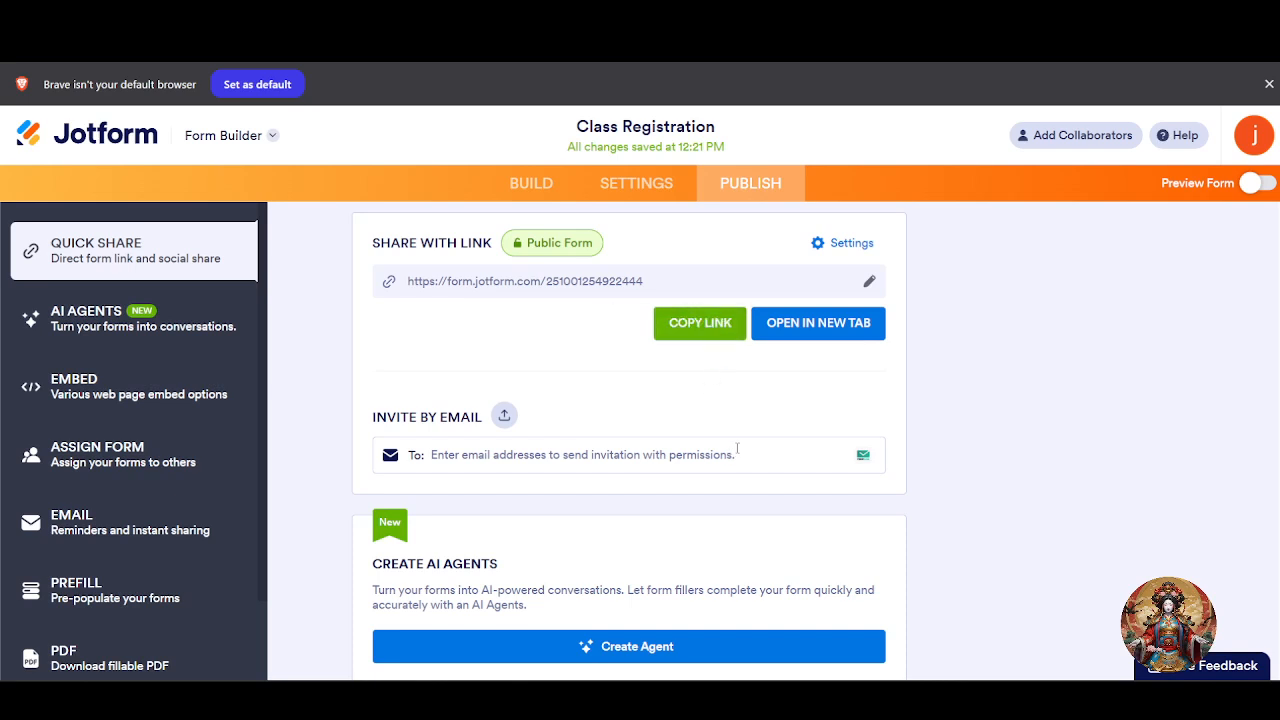
# Switch to the Canva website design and add a heading text box to the blank dark navy section at the page's end.
pyautogui.scroll(-1, 740, 443)
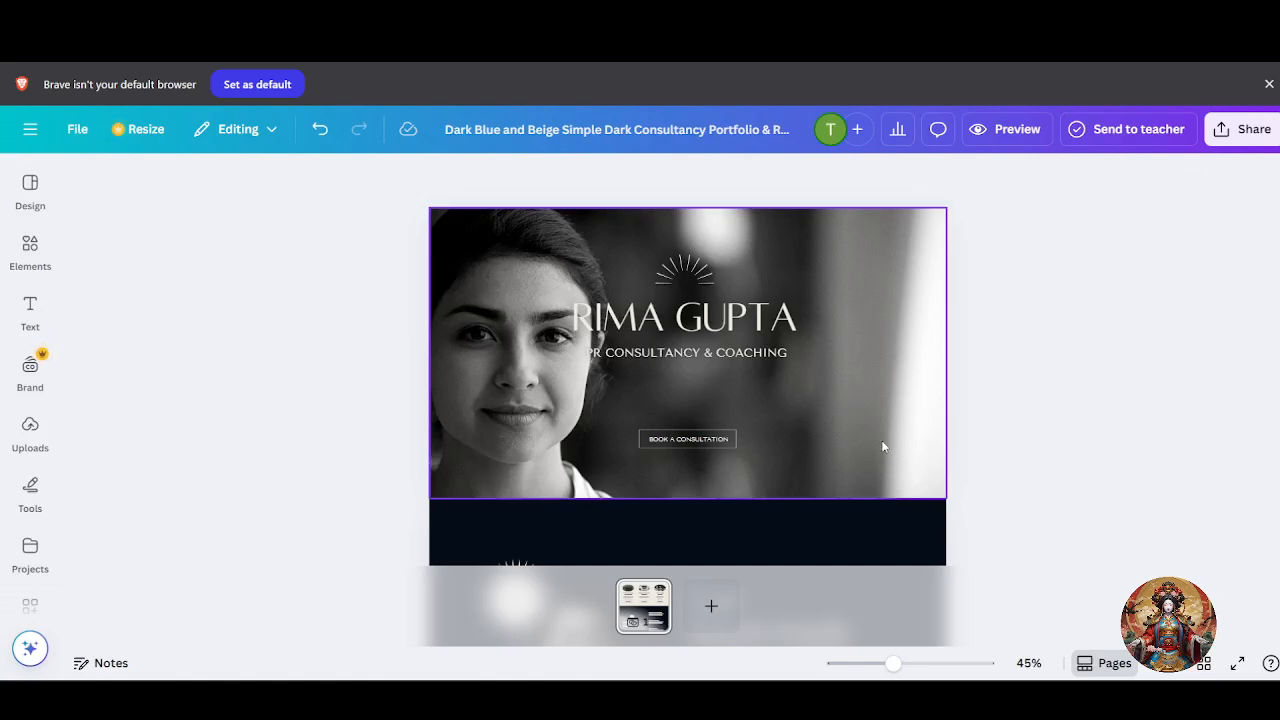
pyautogui.scroll(-10, 882, 440)
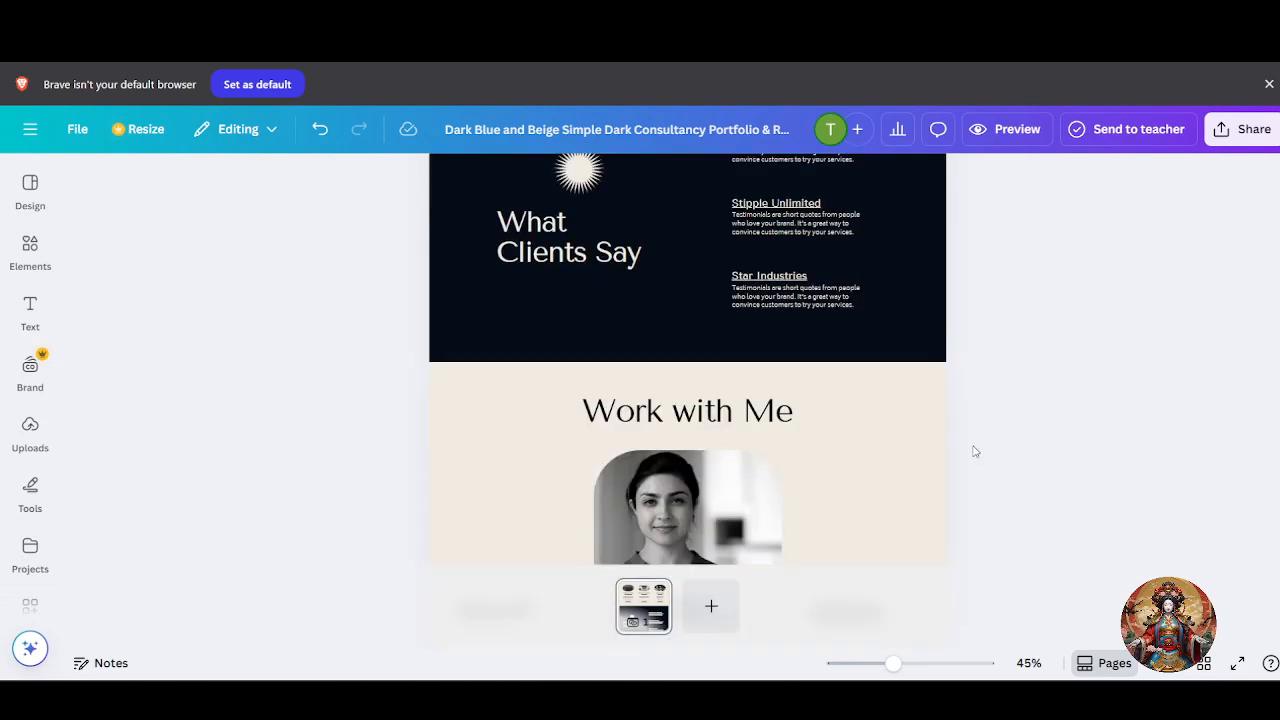
pyautogui.scroll(-5, 978, 450)
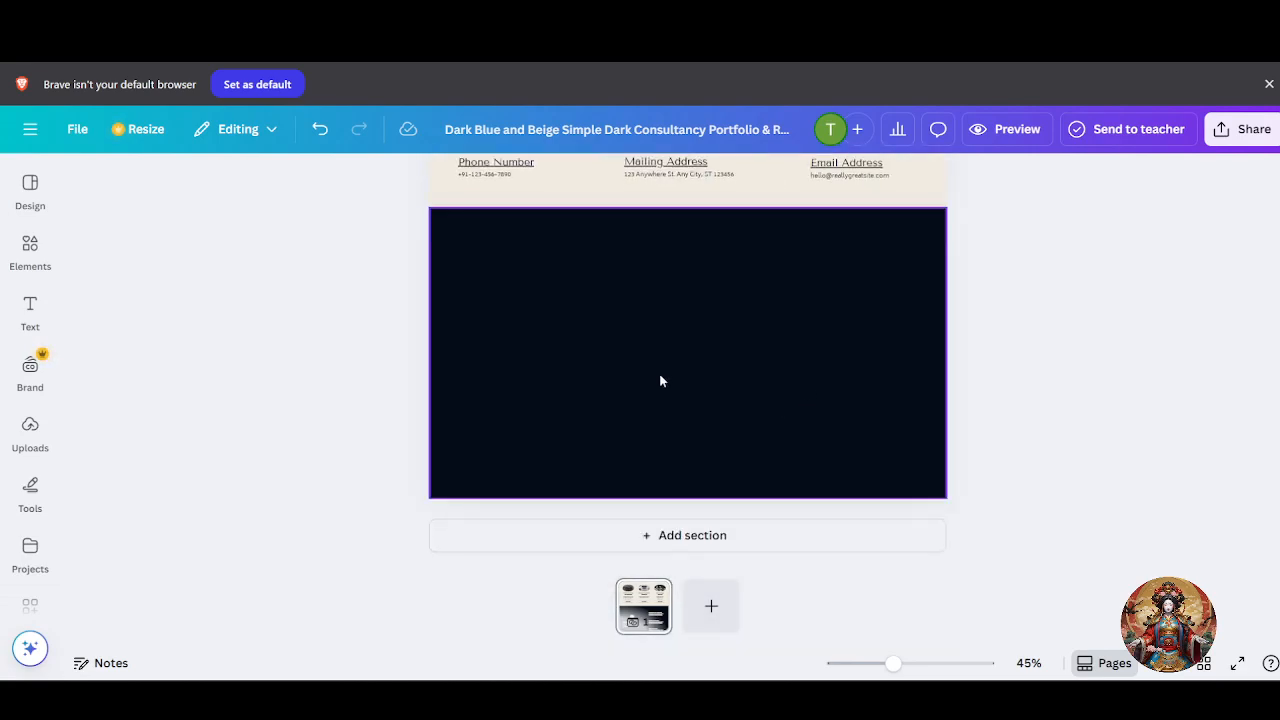
pyautogui.click(743, 380)
pyautogui.click(30, 308)
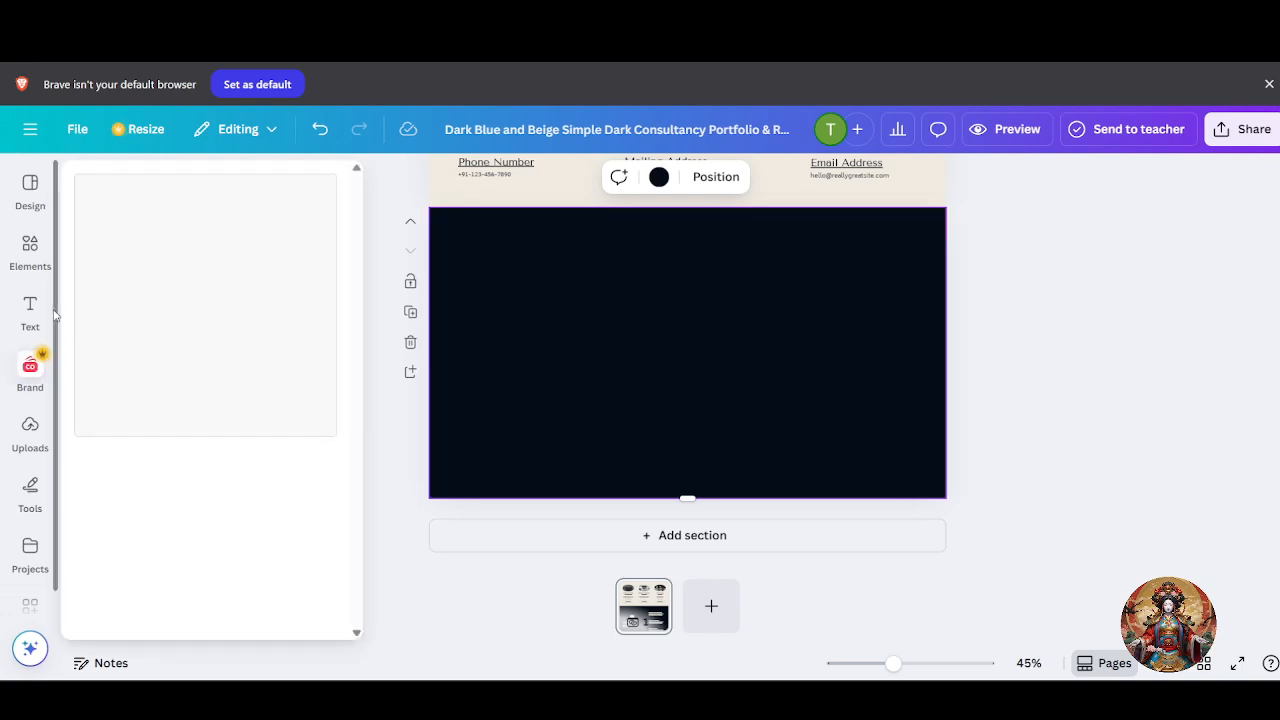
pyautogui.moveTo(126, 349); pyautogui.dragTo(871, 311)
pyautogui.tripleClick(871, 305)
# Replace the heading's placeholder text with "co" and change its colour to the beige document colour.
pyautogui.press('BackSpace')
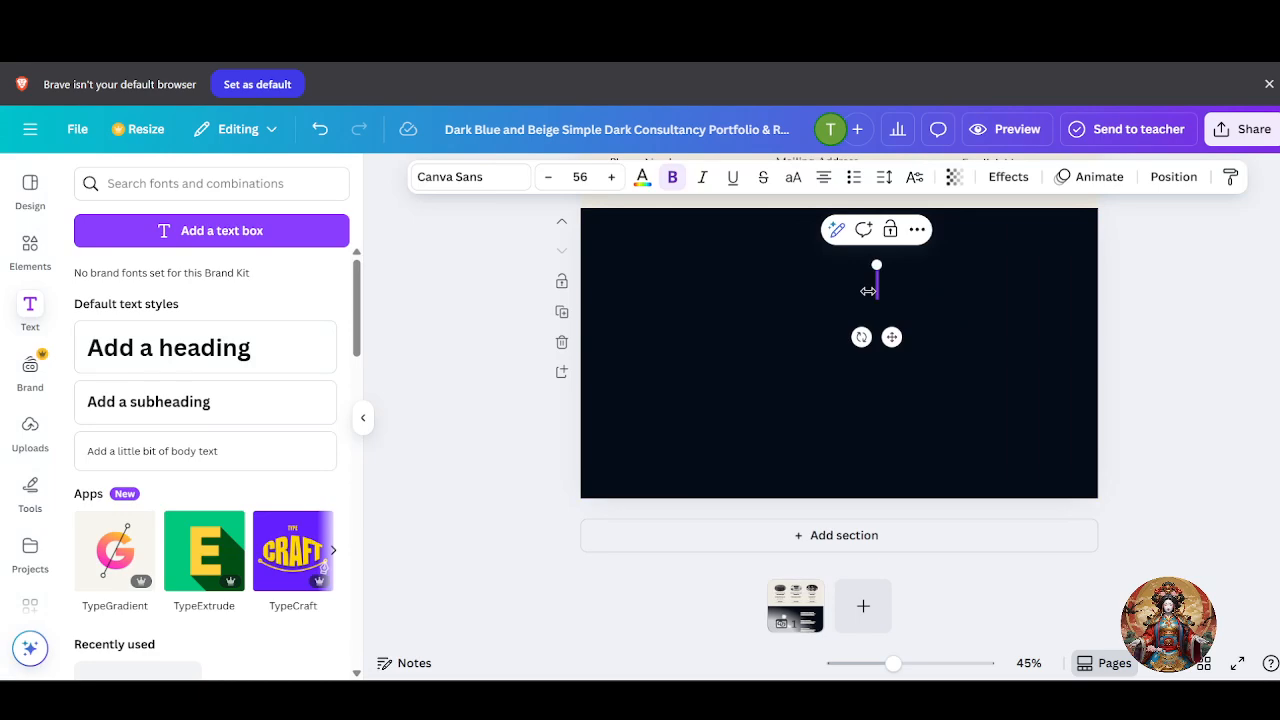
pyautogui.write('Home')
pyautogui.press('BackSpace')
pyautogui.press('BackSpace')
pyautogui.press('BackSpace')
pyautogui.press('BackSpace')
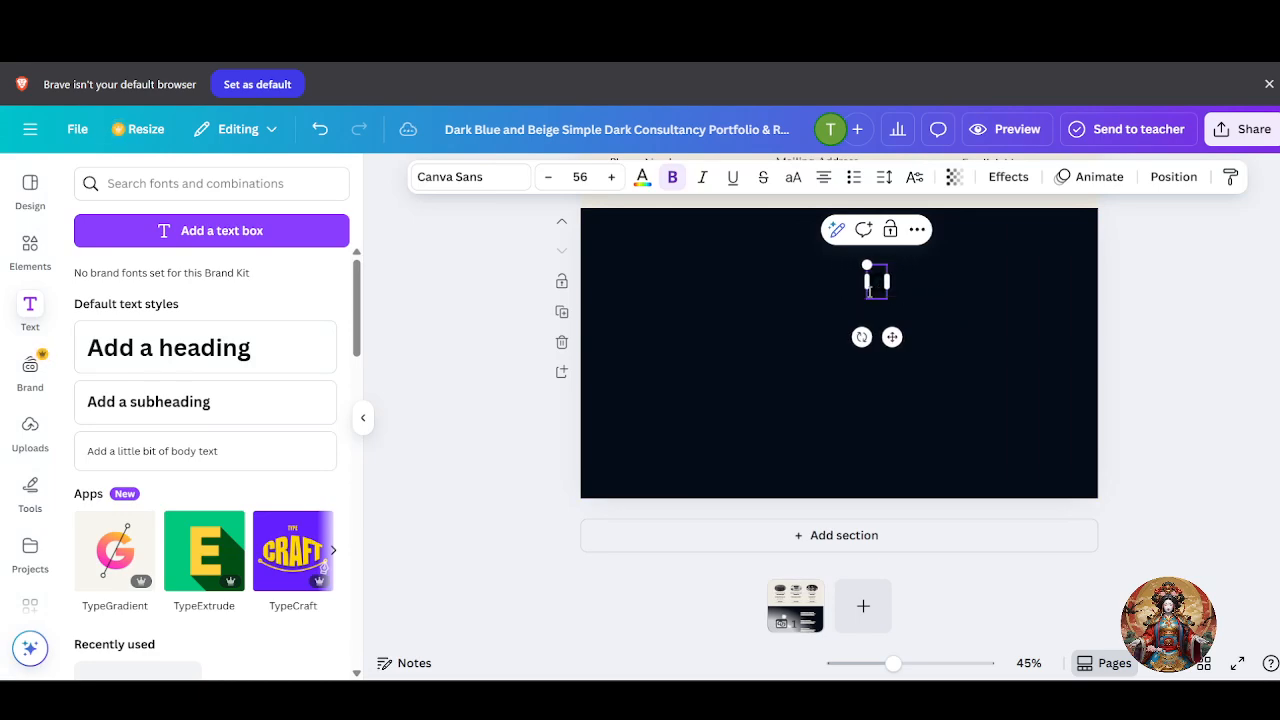
pyautogui.write('Ho')
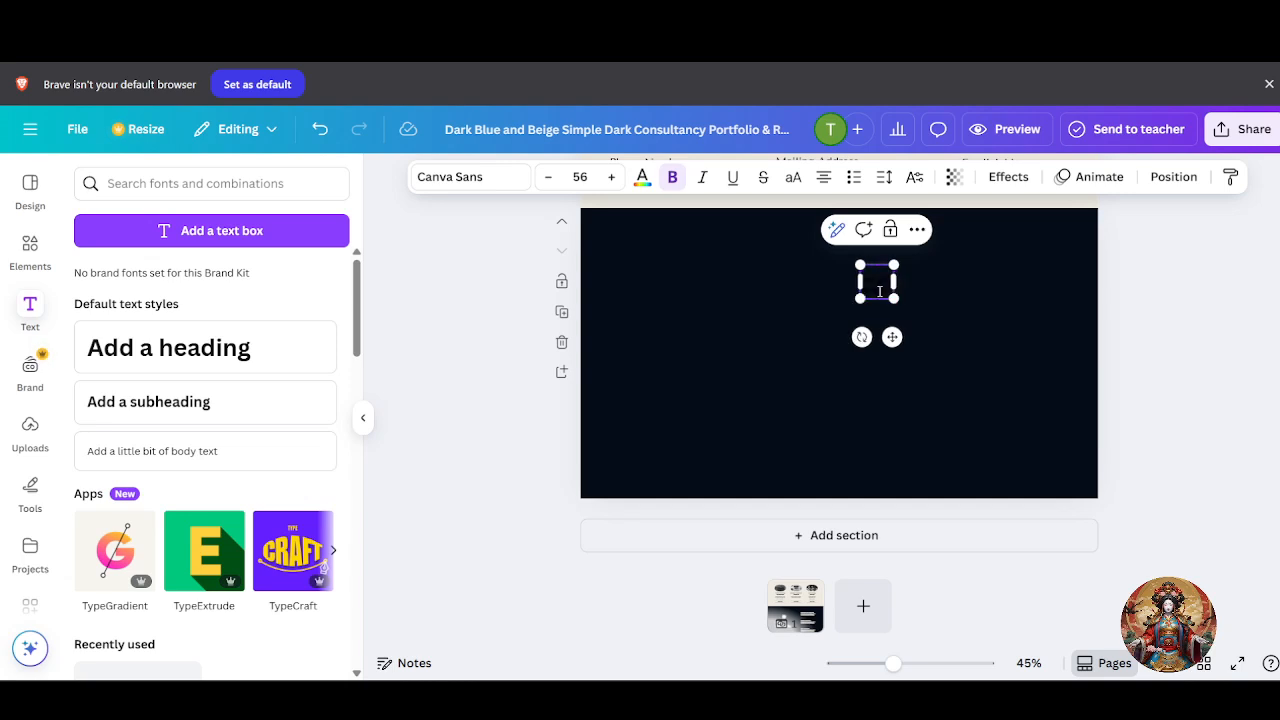
pyautogui.doubleClick(882, 291)
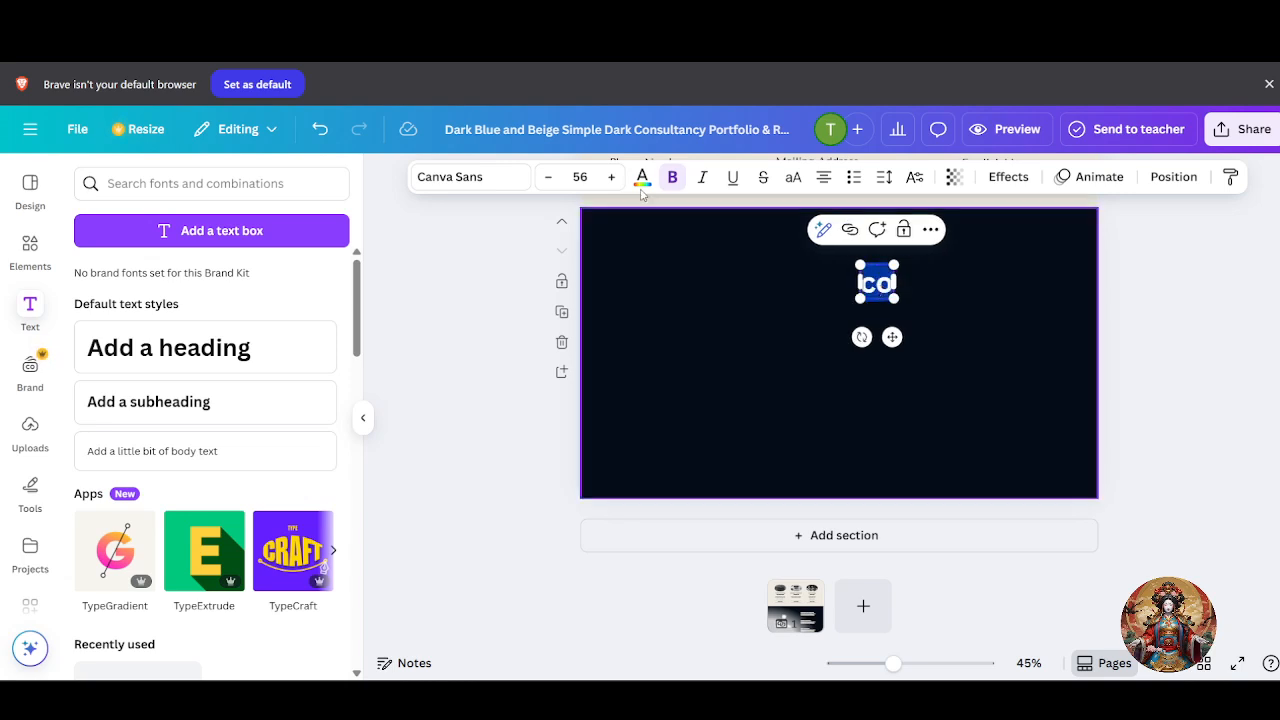
pyautogui.click(642, 180)
pyautogui.click(228, 303)
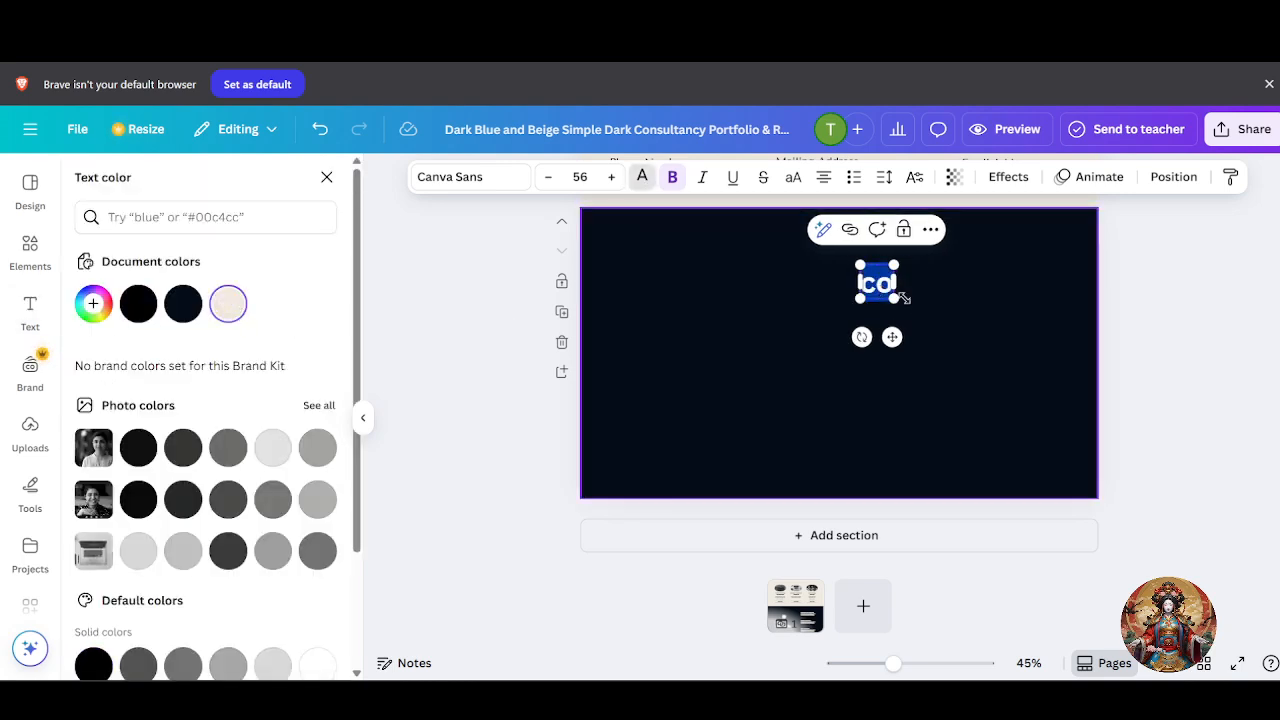
pyautogui.click(922, 315)
# Change the heading's text to "Contact Us" and move it to the upper centre of the dark section.
pyautogui.doubleClick(883, 294)
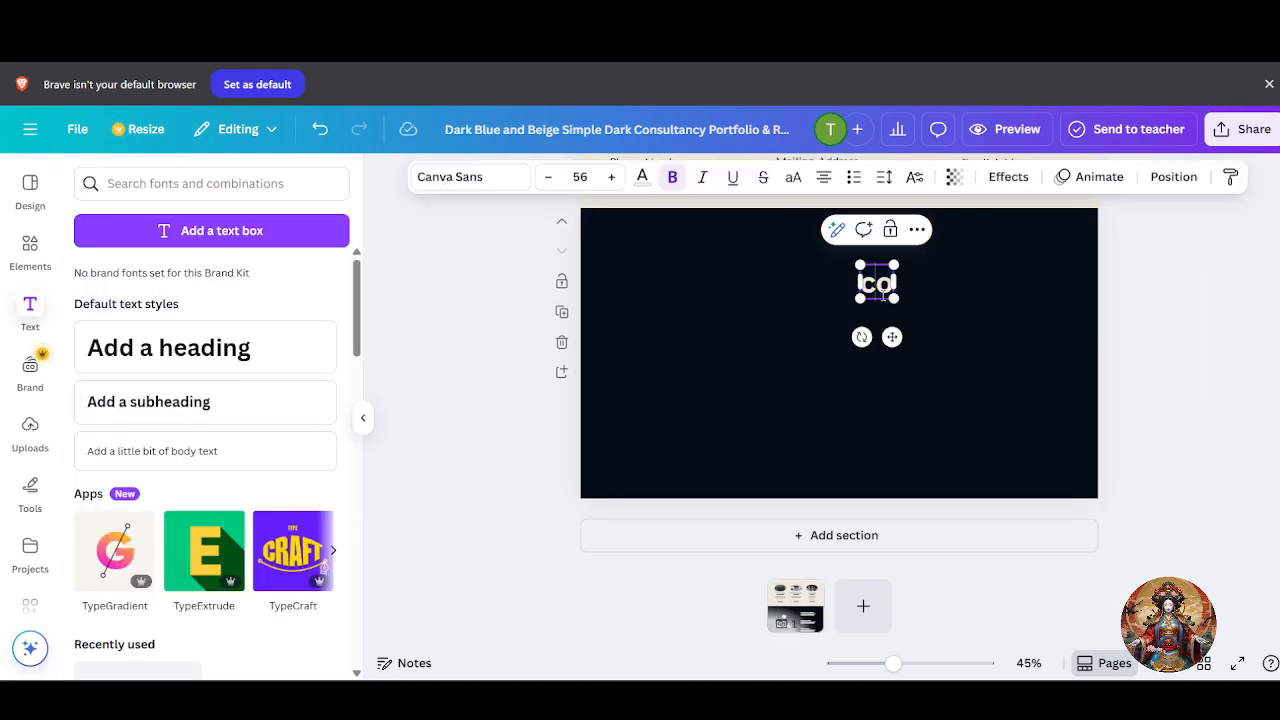
pyautogui.press('BackSpace')
pyautogui.write('C')
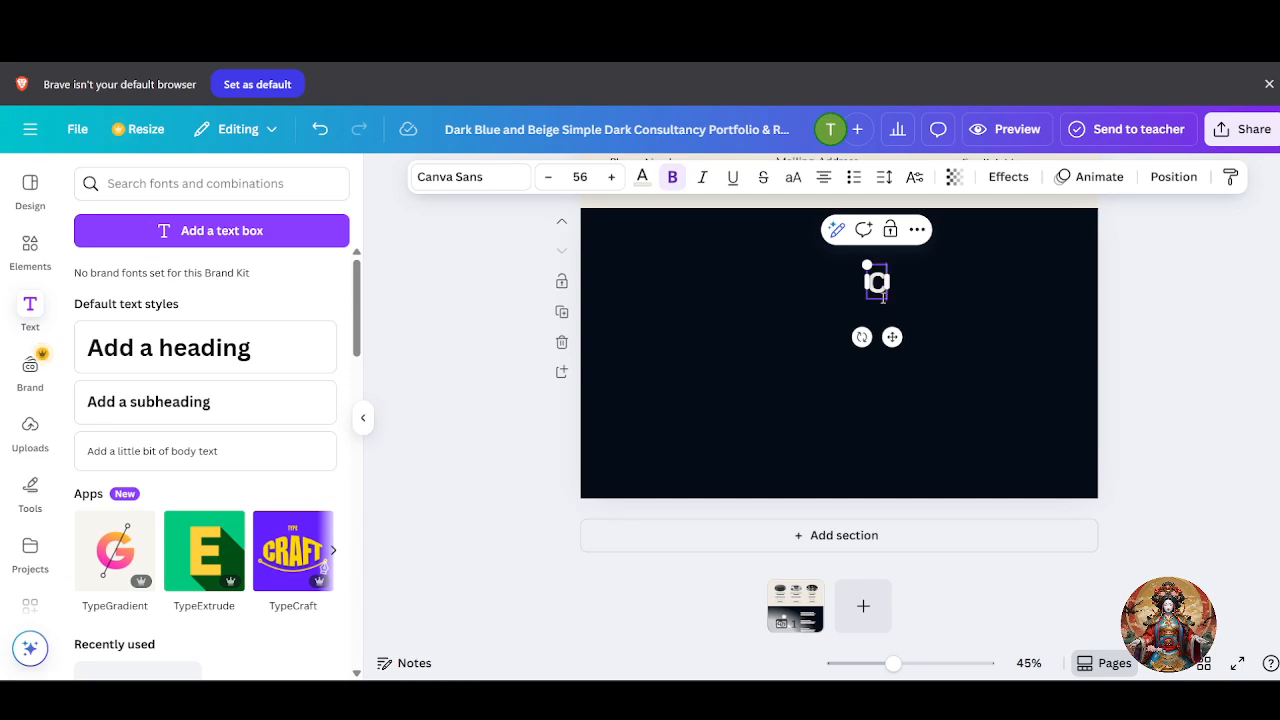
pyautogui.write('ontact Us')
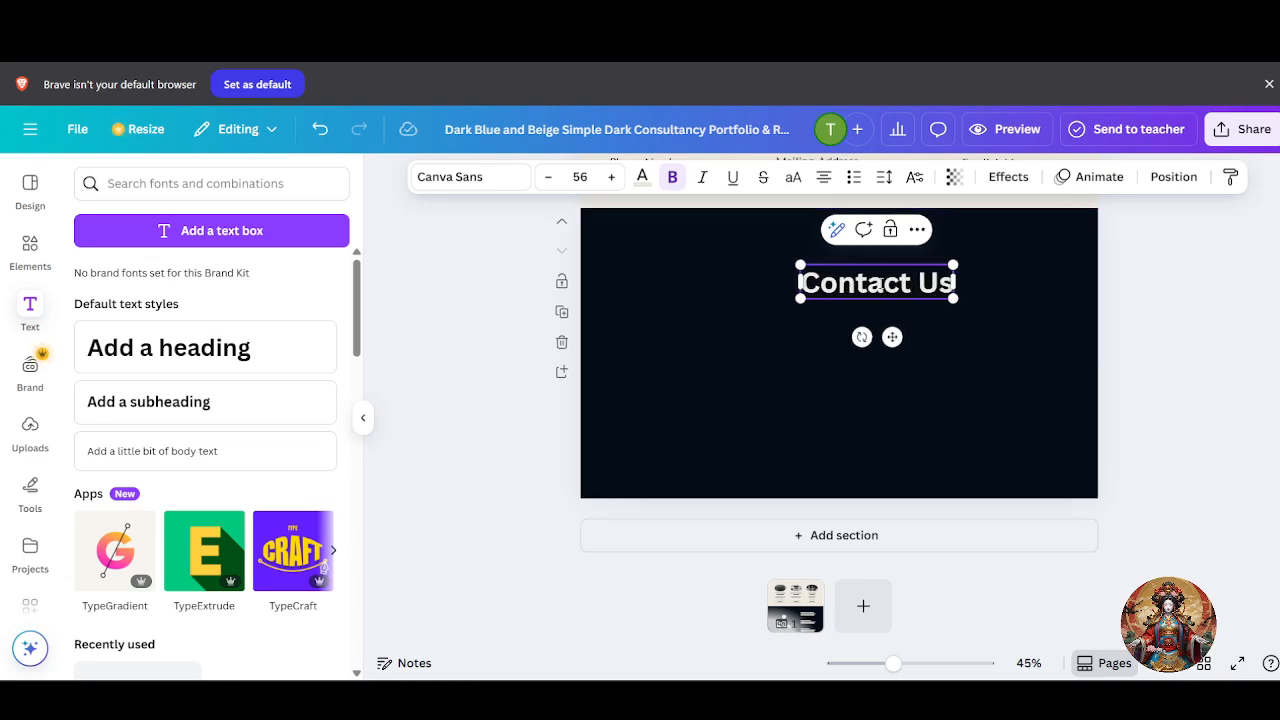
pyautogui.moveTo(860, 280); pyautogui.dragTo(842, 252)
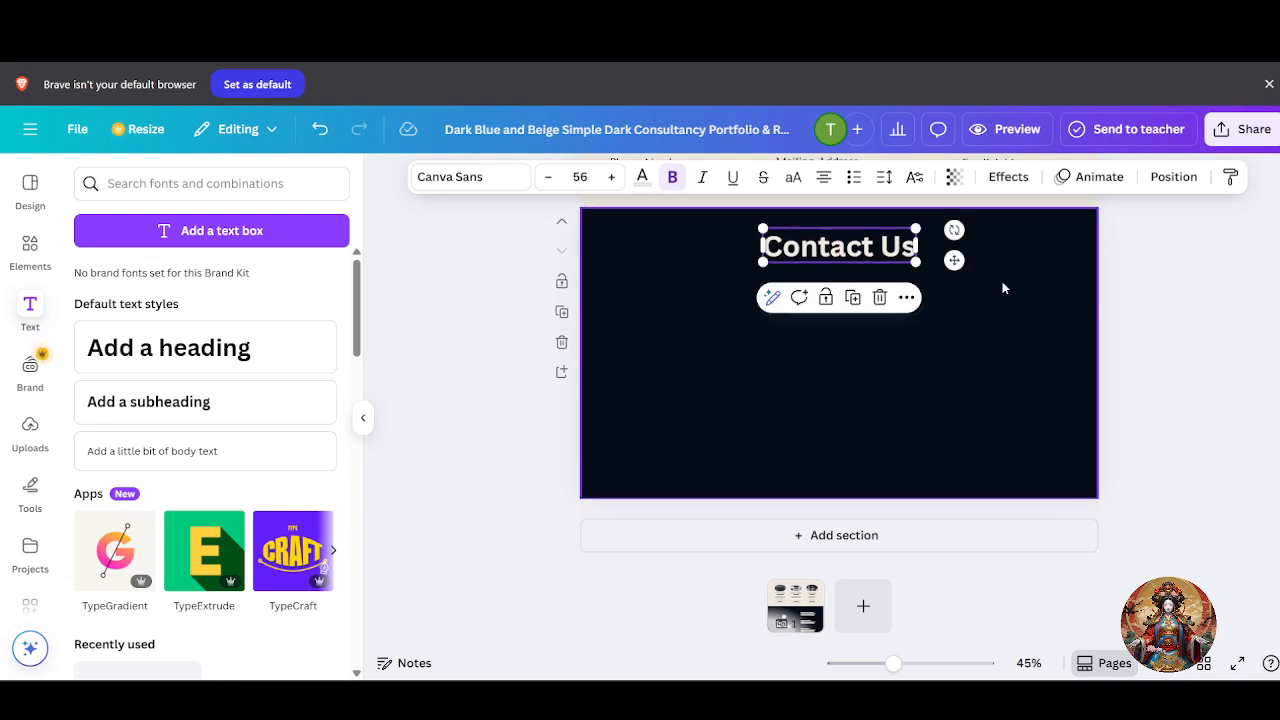
# Add the copied Jotform form address as a link on the "Contact Us" heading text.
pyautogui.doubleClick(856, 250)
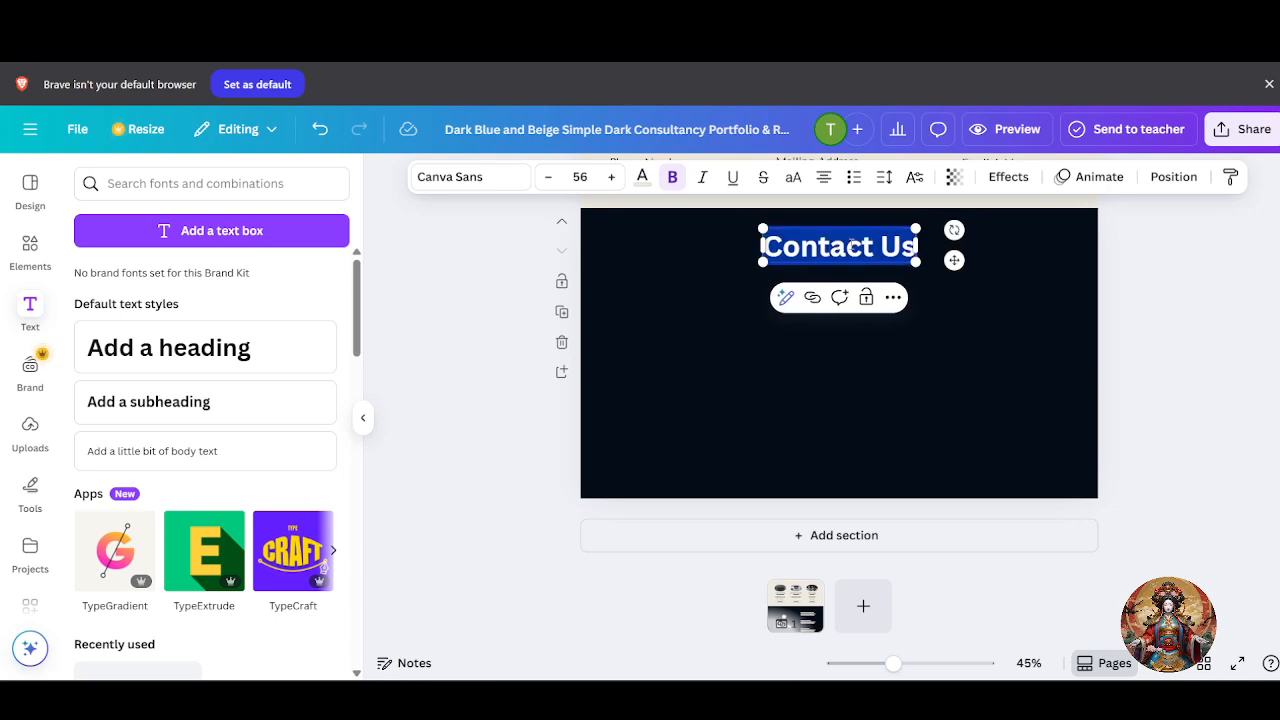
pyautogui.click(812, 298)
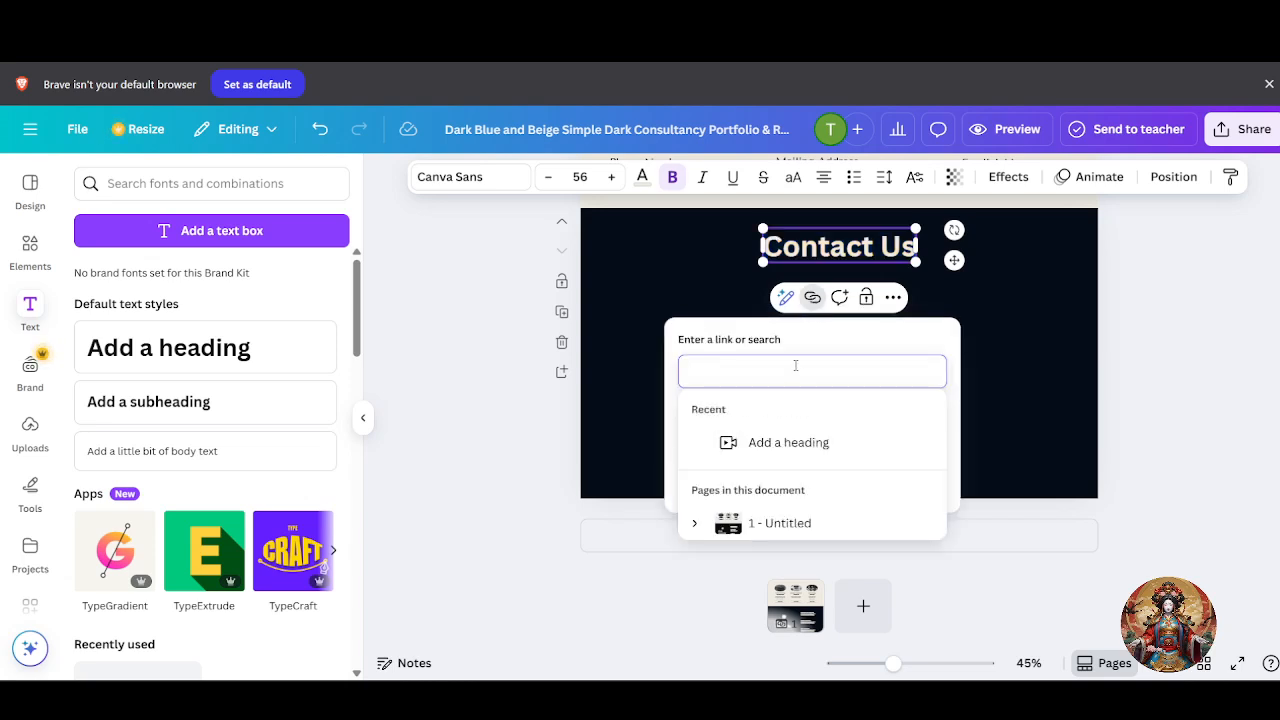
pyautogui.hotkey('ctrl', 'v')
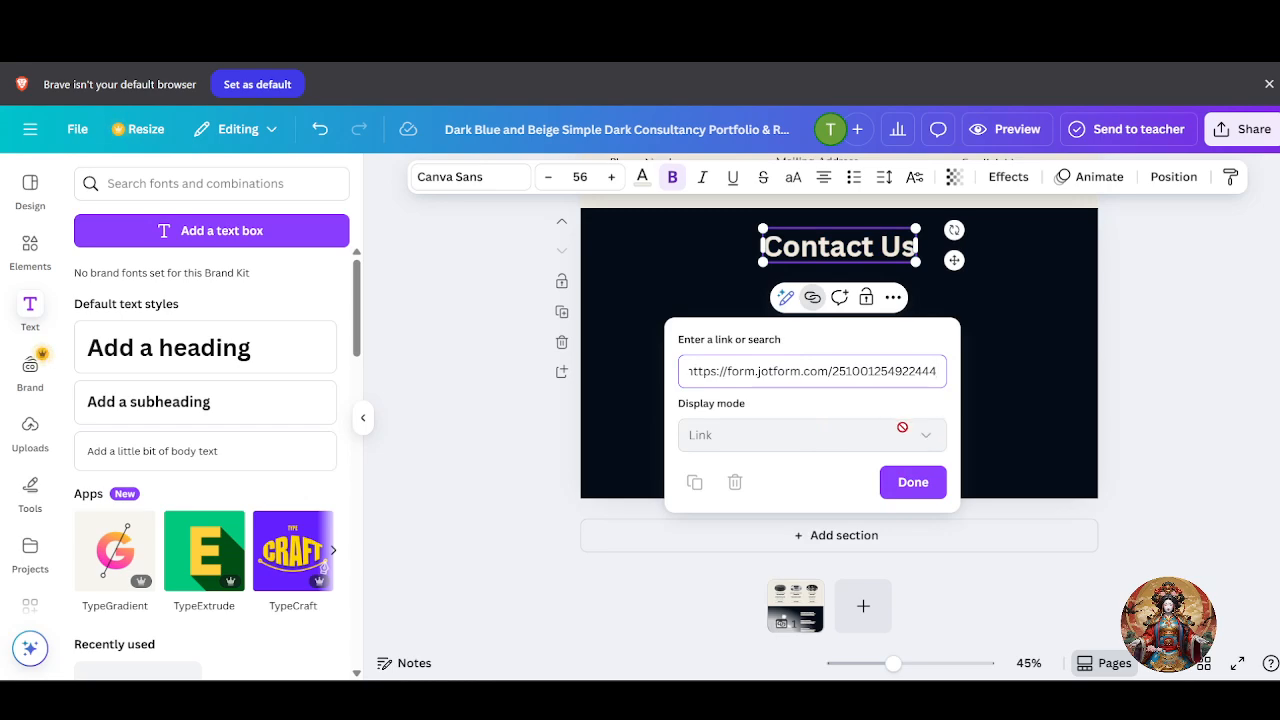
pyautogui.click(913, 482)
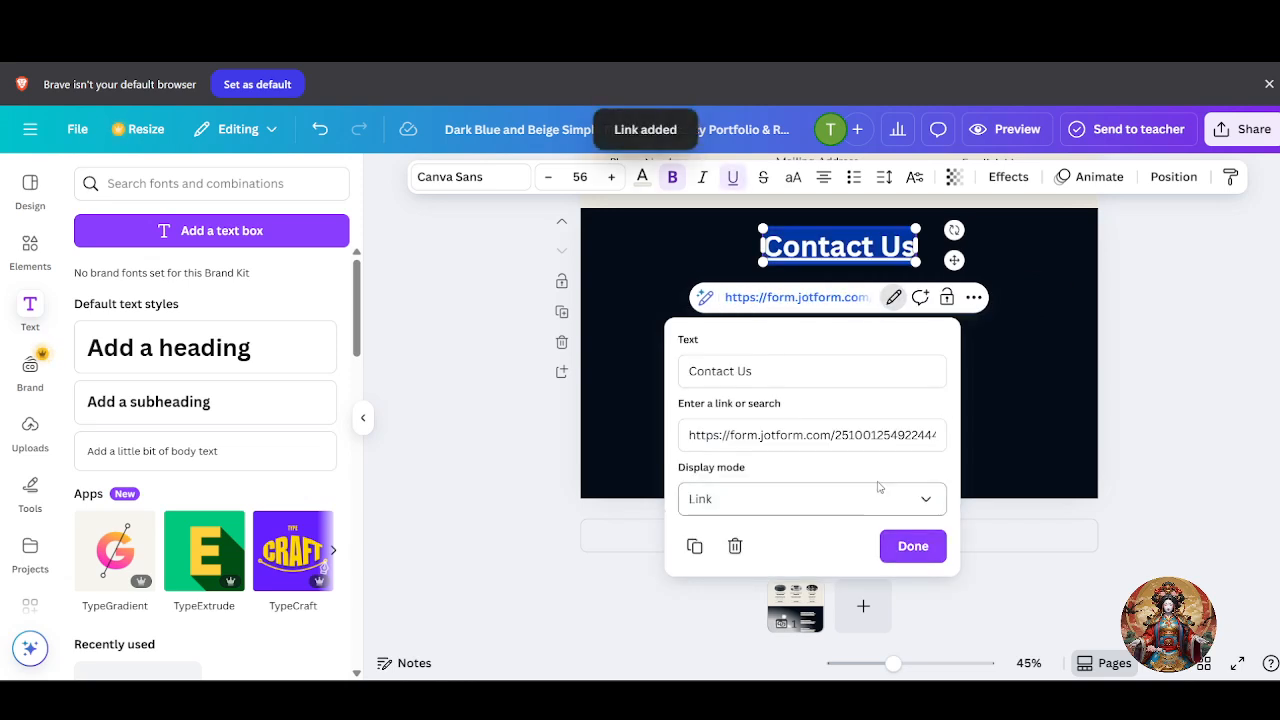
# Set the display mode of the "Contact Us" link to Embed.
pyautogui.click(823, 498)
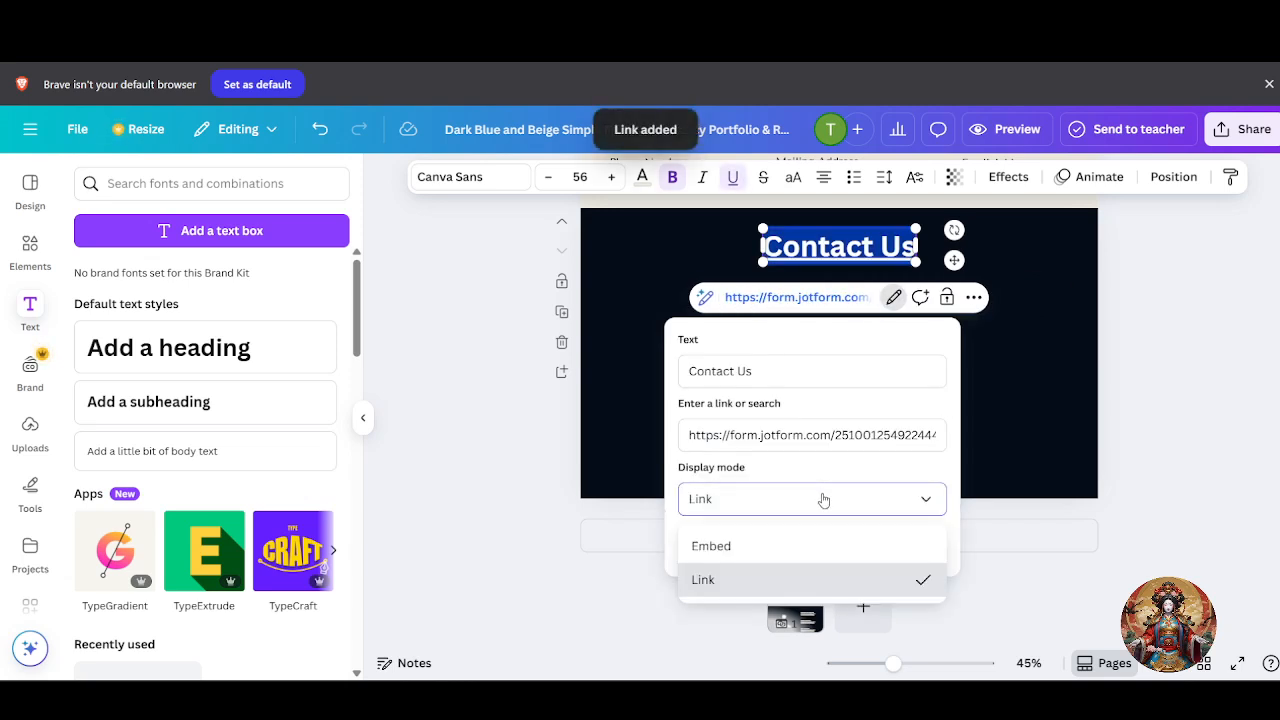
pyautogui.click(716, 483)
pyautogui.click(720, 503)
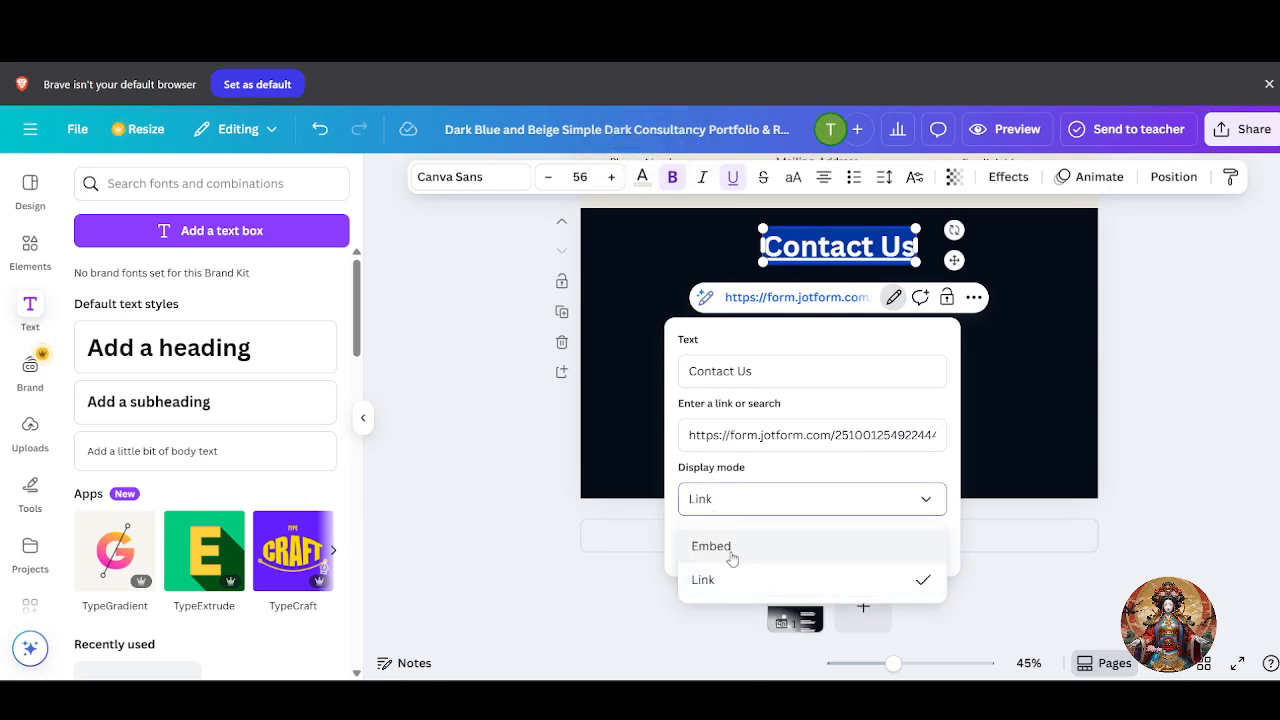
pyautogui.click(731, 548)
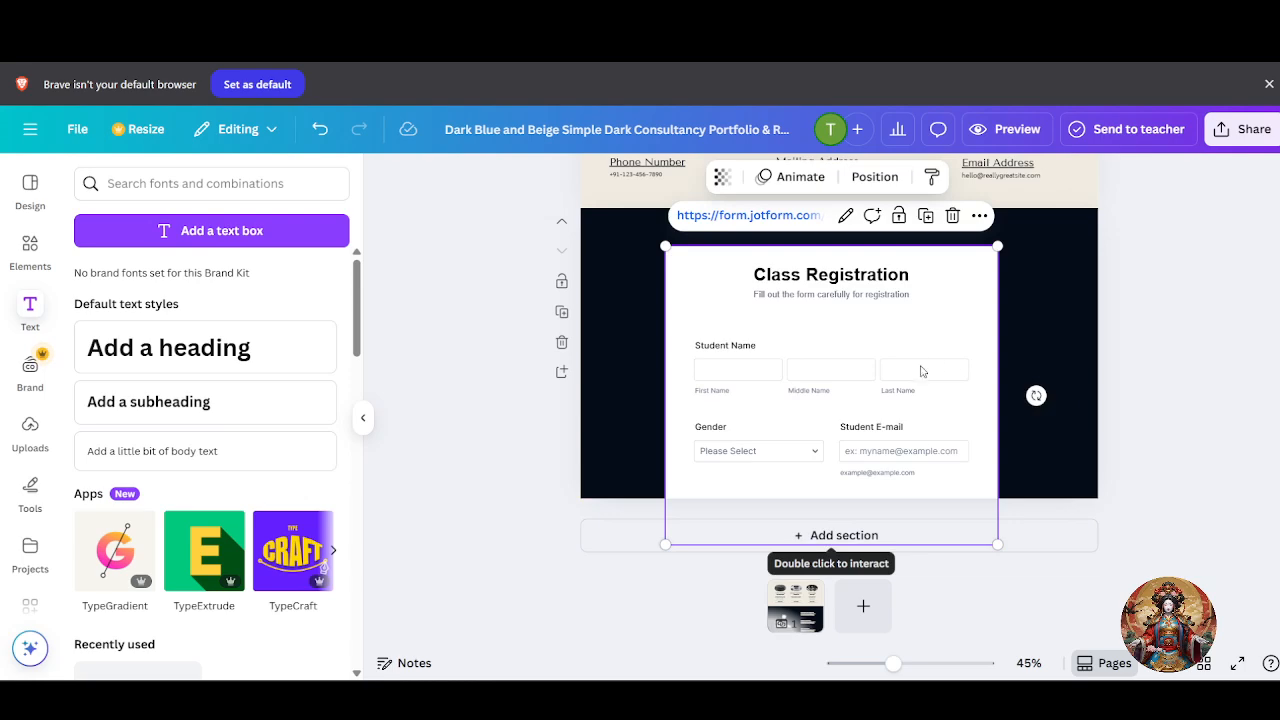
# Reduce the size of the embedded Class Registration form and centre it horizontally in the dark navy section.
pyautogui.moveTo(939, 323); pyautogui.dragTo(915, 360)
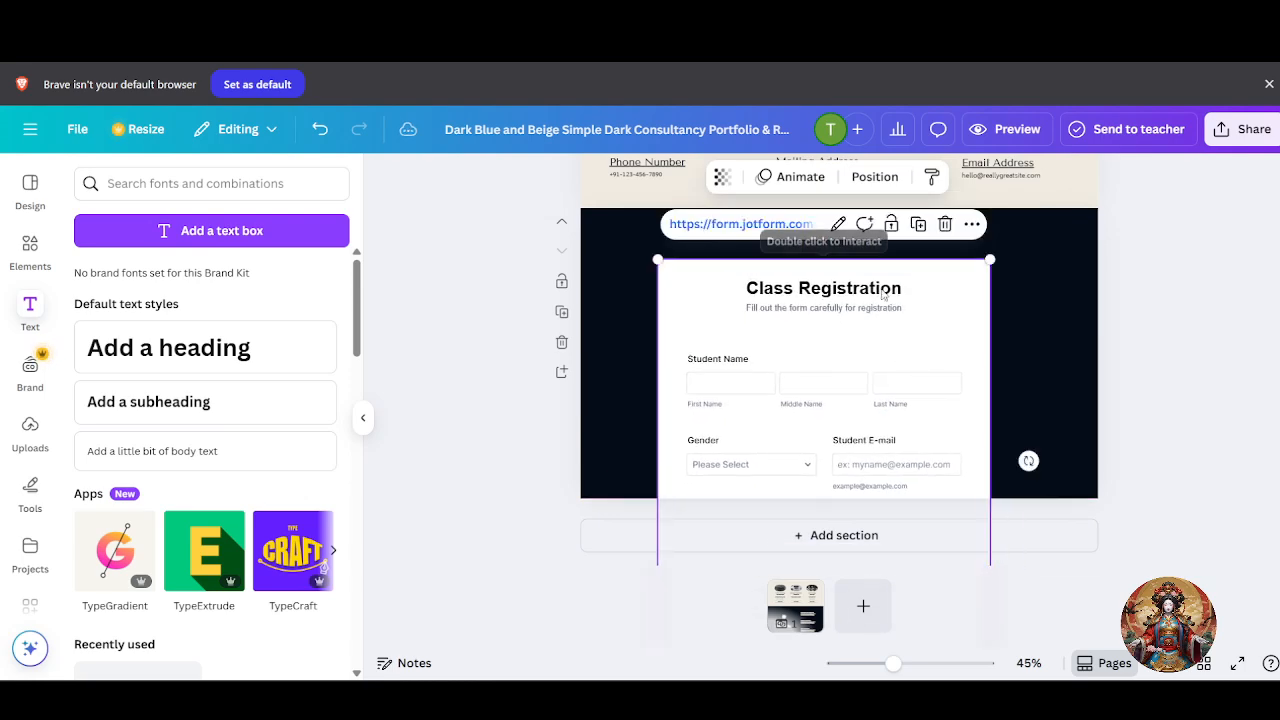
pyautogui.doubleClick(828, 265)
pyautogui.scroll(-5, 863, 306)
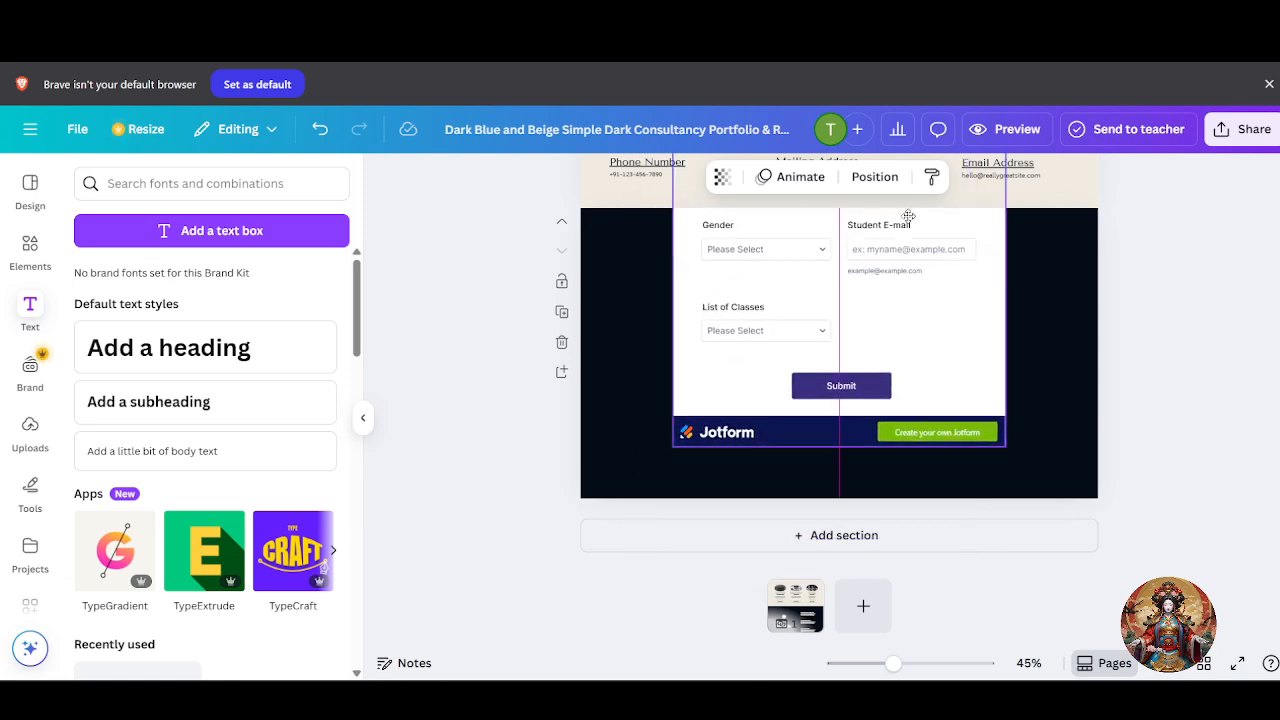
pyautogui.moveTo(903, 266); pyautogui.dragTo(905, 316)
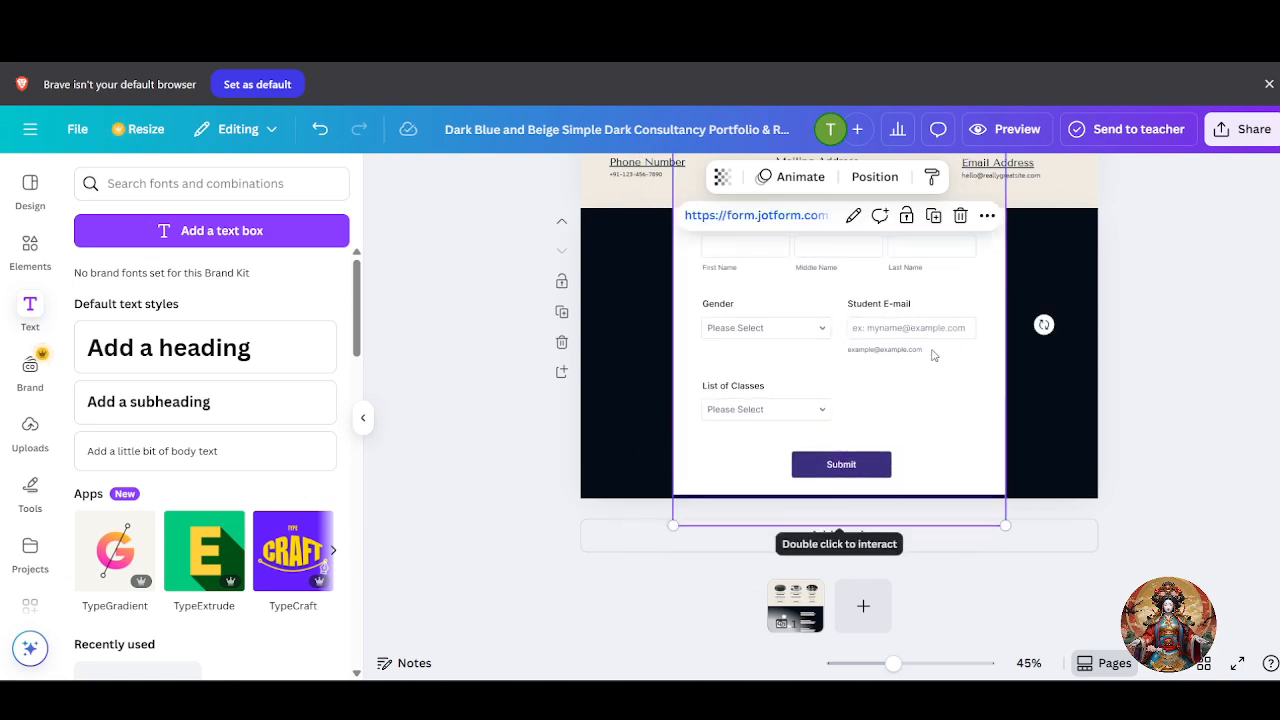
pyautogui.click(1085, 455)
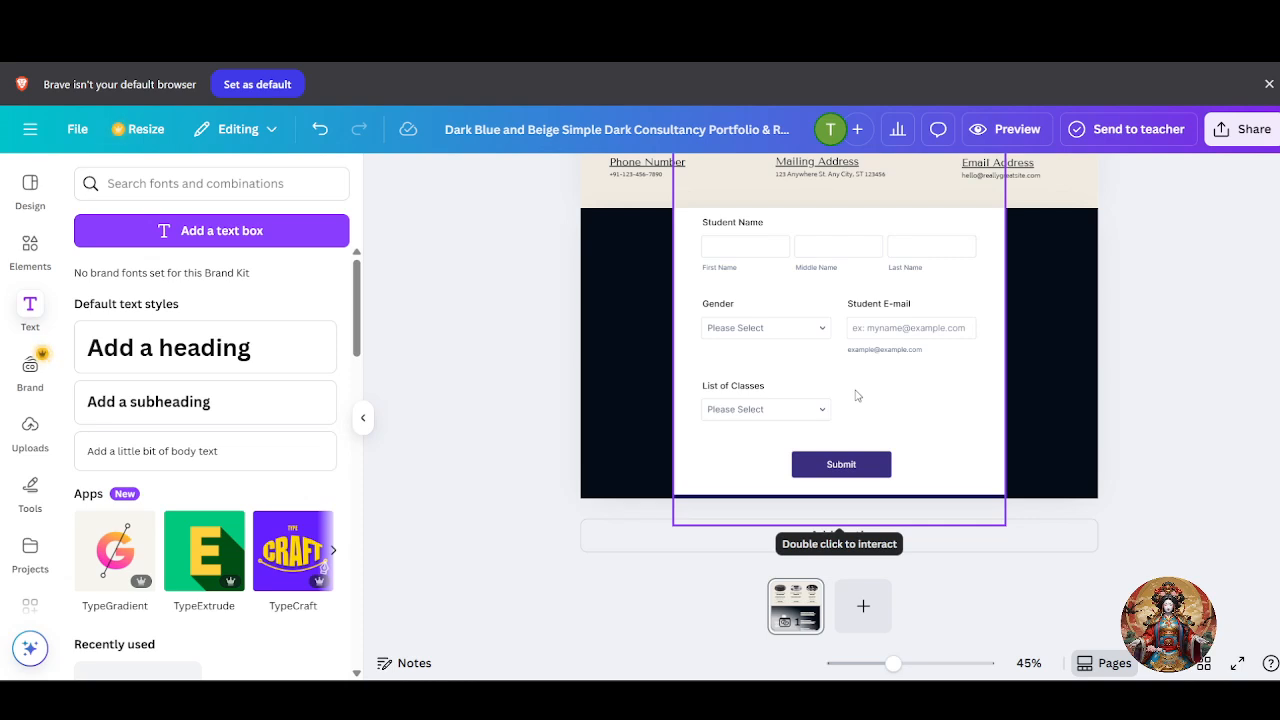
pyautogui.click(923, 349)
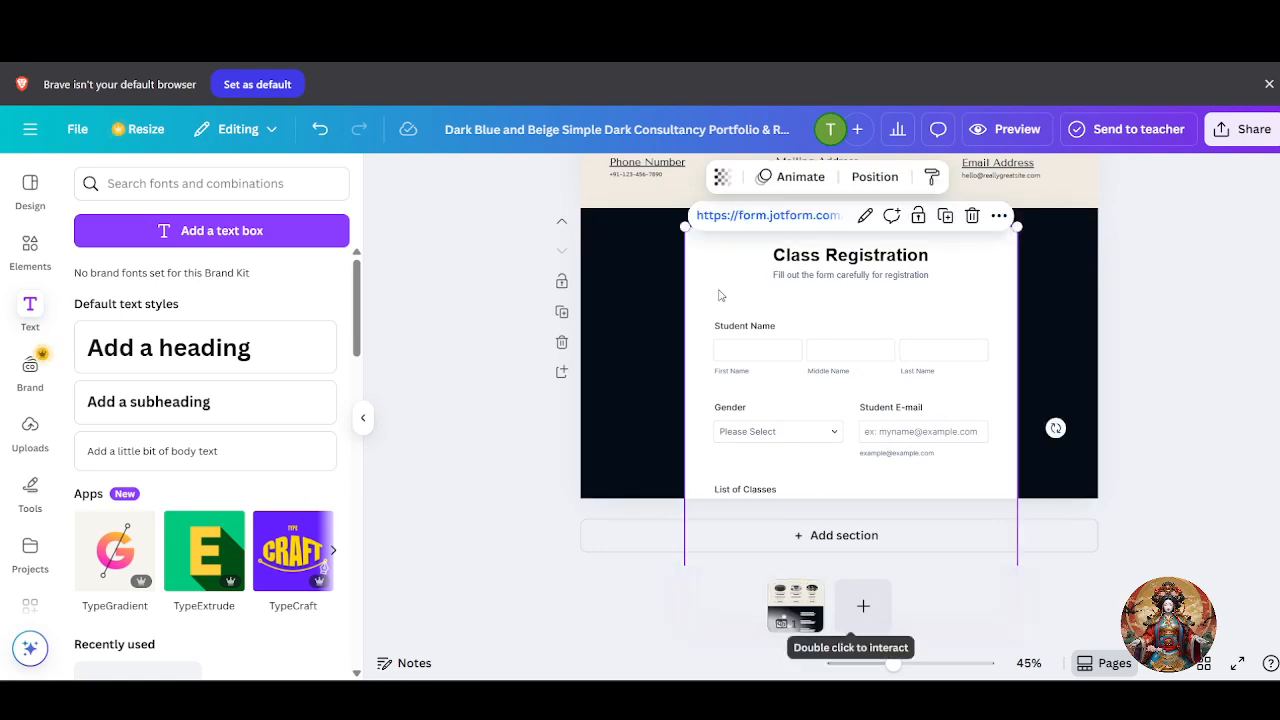
pyautogui.moveTo(685, 227); pyautogui.dragTo(835, 408)
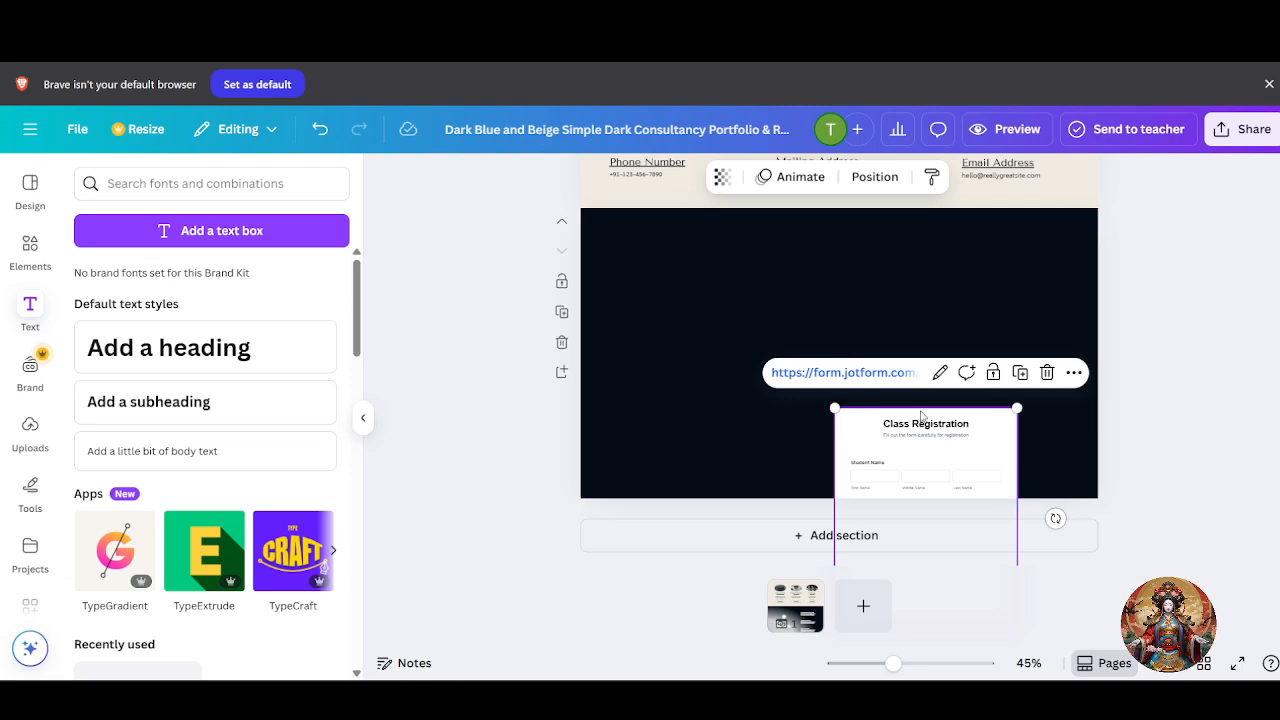
pyautogui.moveTo(921, 420); pyautogui.dragTo(822, 241)
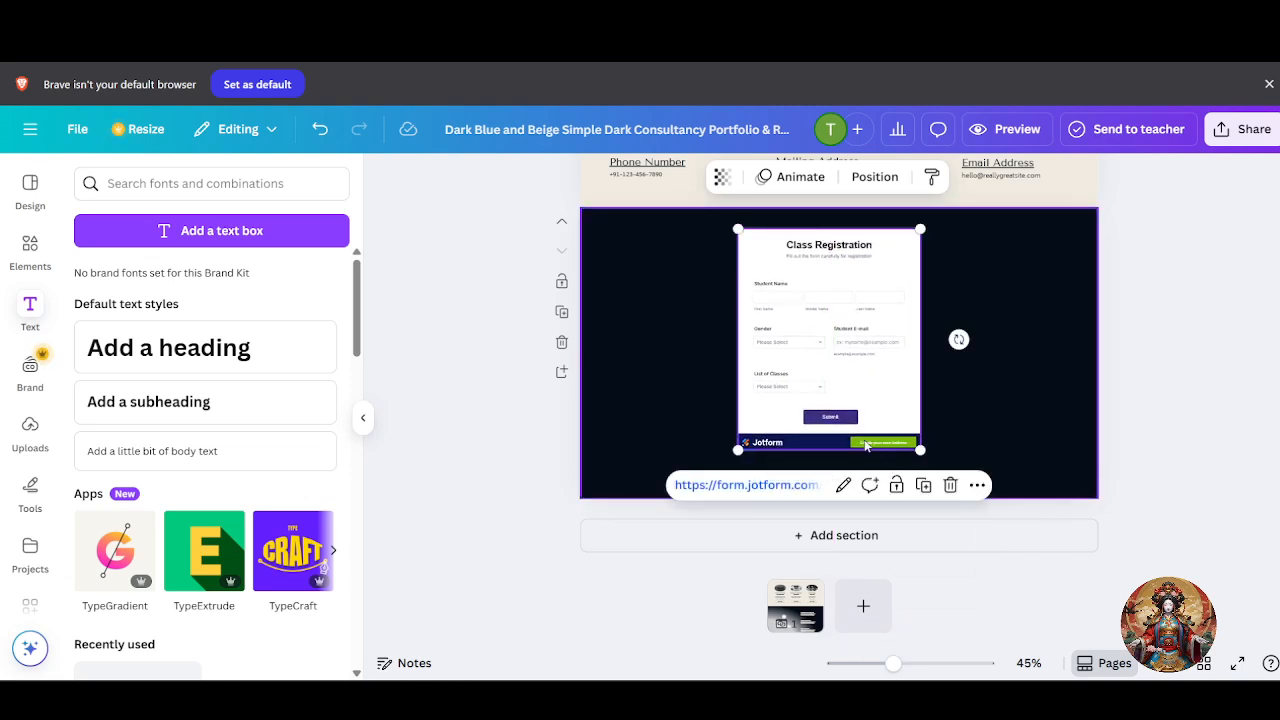
pyautogui.moveTo(920, 450); pyautogui.dragTo(1046, 474)
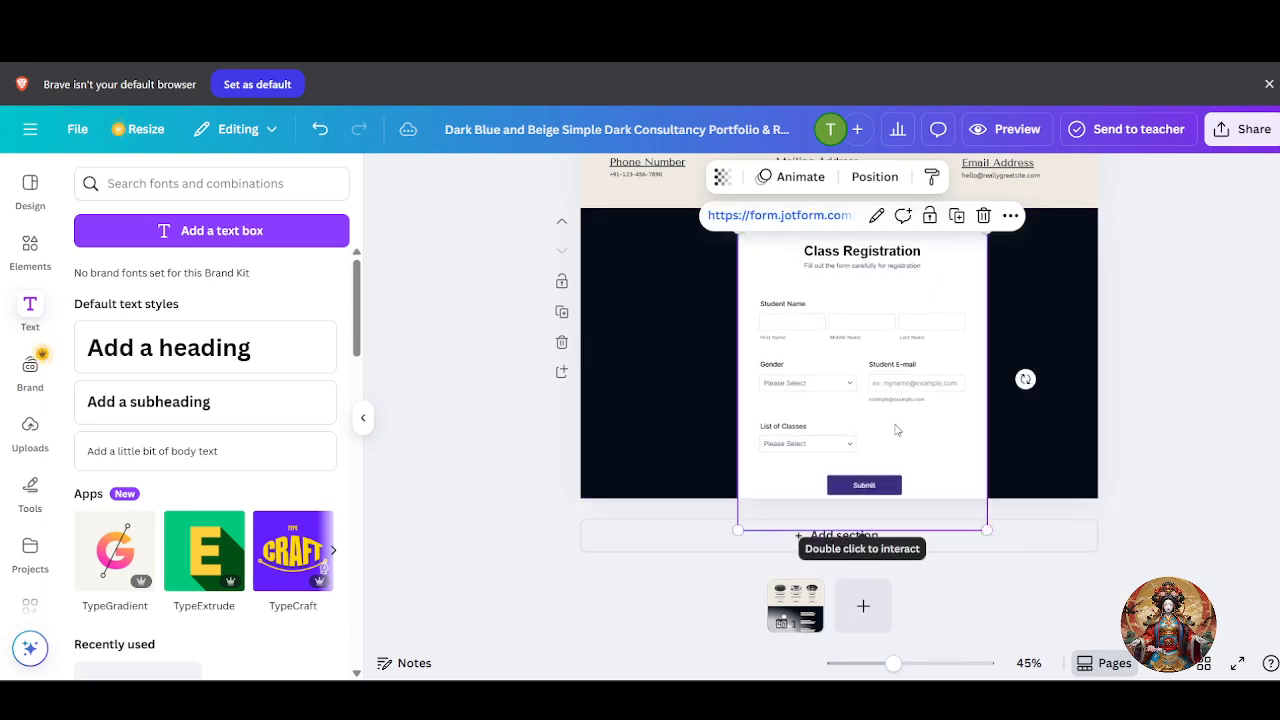
pyautogui.moveTo(895, 428); pyautogui.dragTo(871, 407)
# Change the background of the form's section to the light grey photo colour.
pyautogui.click(1021, 390)
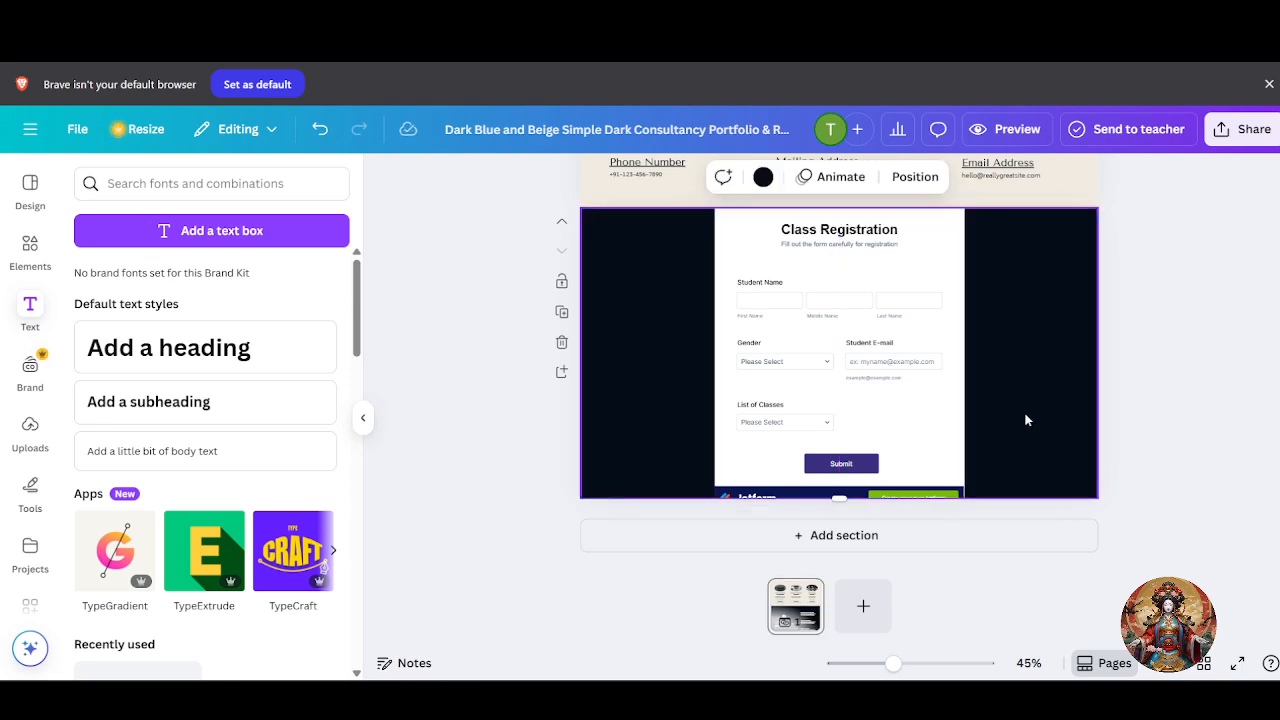
pyautogui.click(760, 178)
pyautogui.click(273, 447)
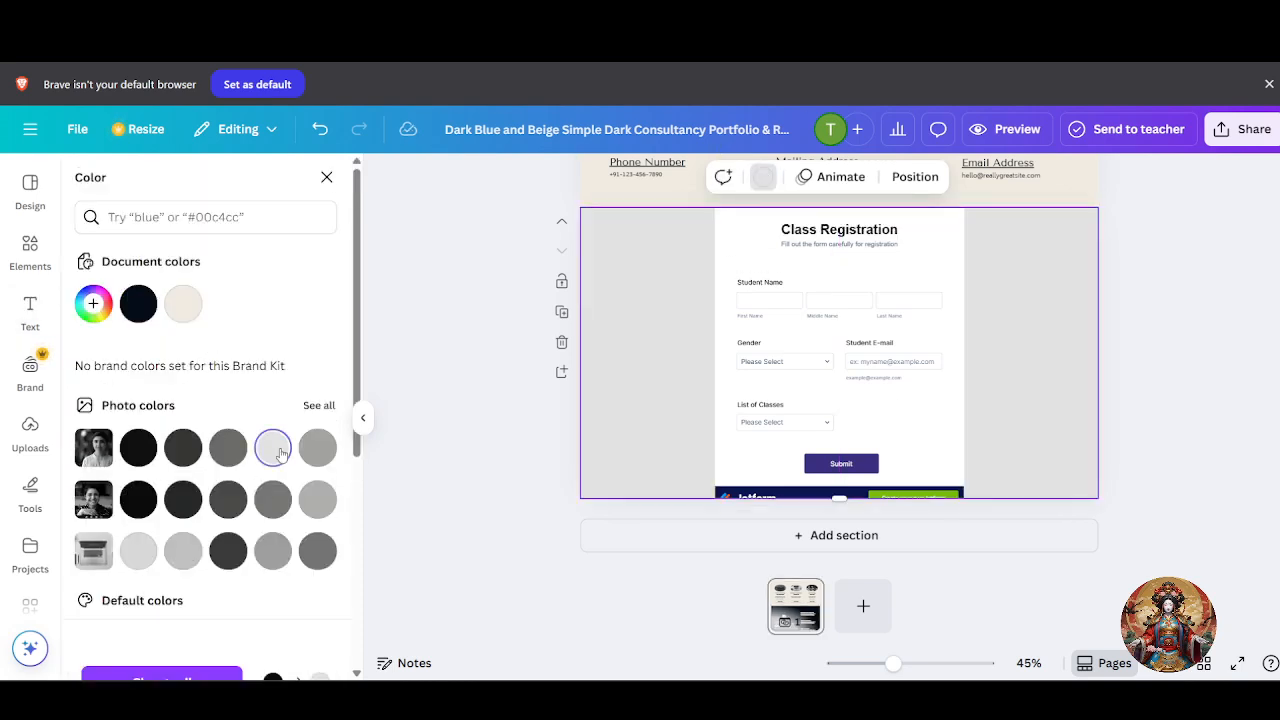
pyautogui.click(1195, 365)
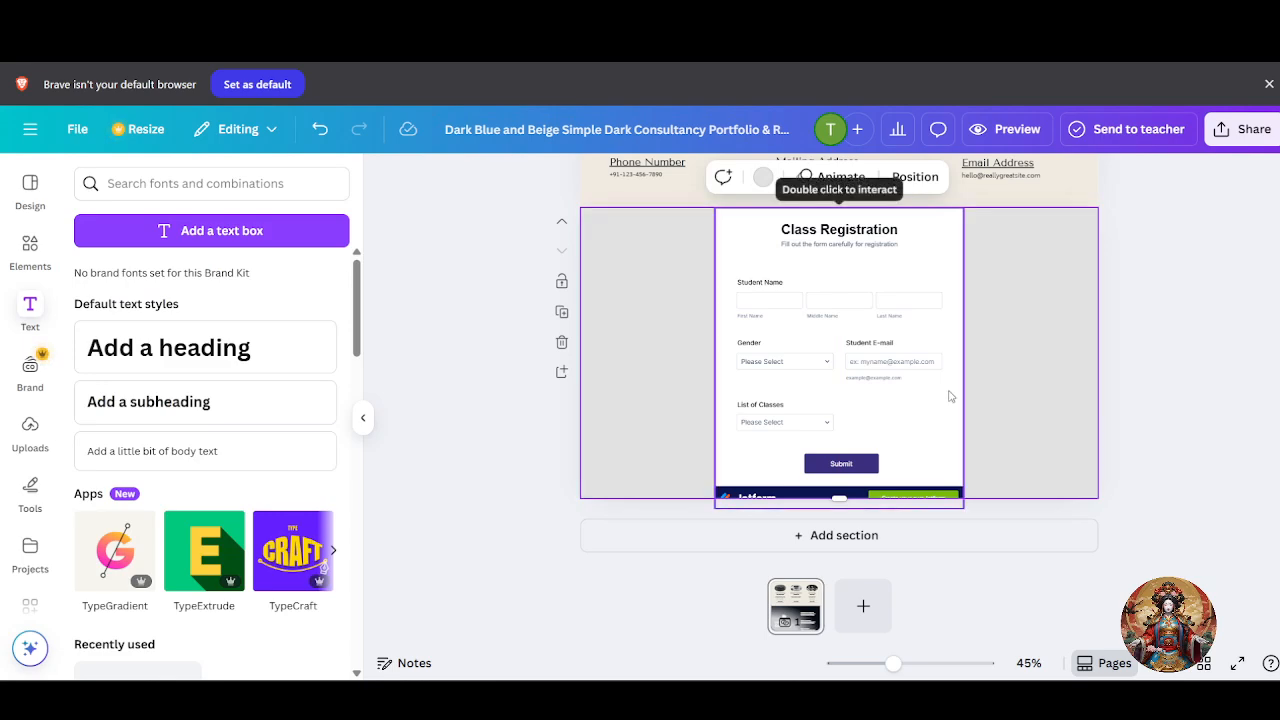
# Move the embedded Class Registration form slightly lower within the light grey section and deselect it.
pyautogui.click(920, 424)
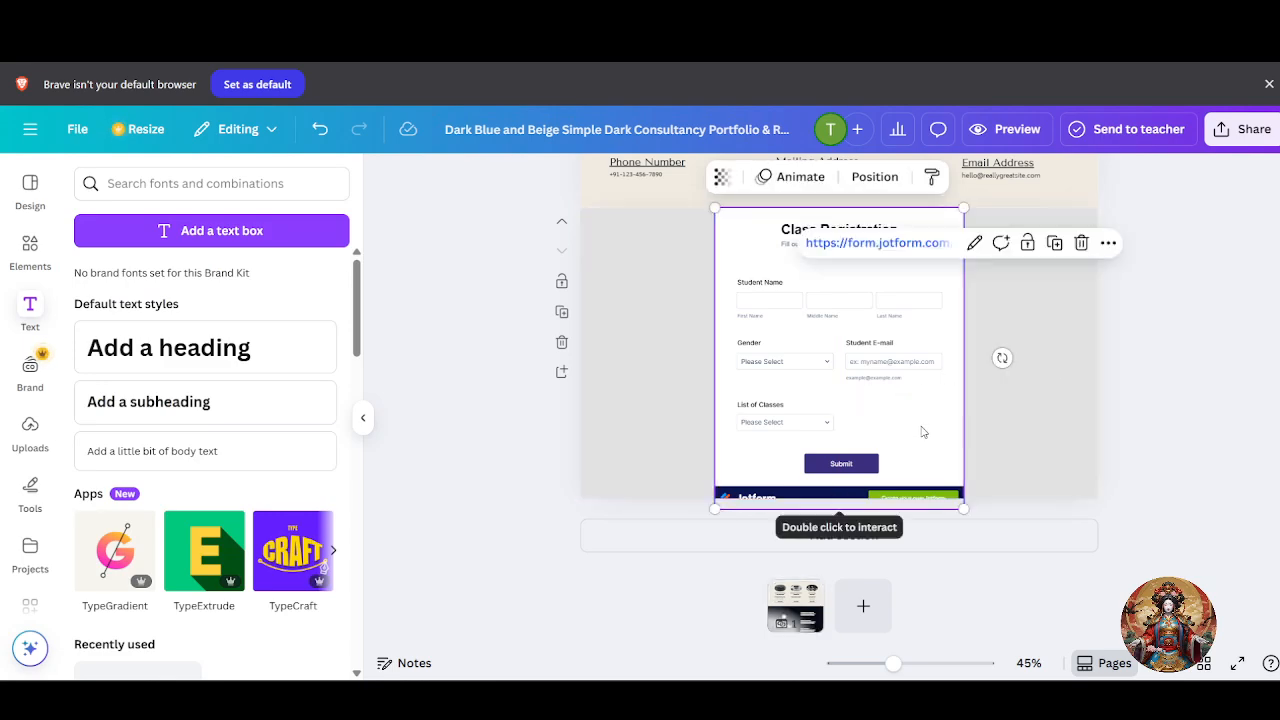
pyautogui.moveTo(920, 424); pyautogui.dragTo(922, 431)
pyautogui.click(1188, 380)
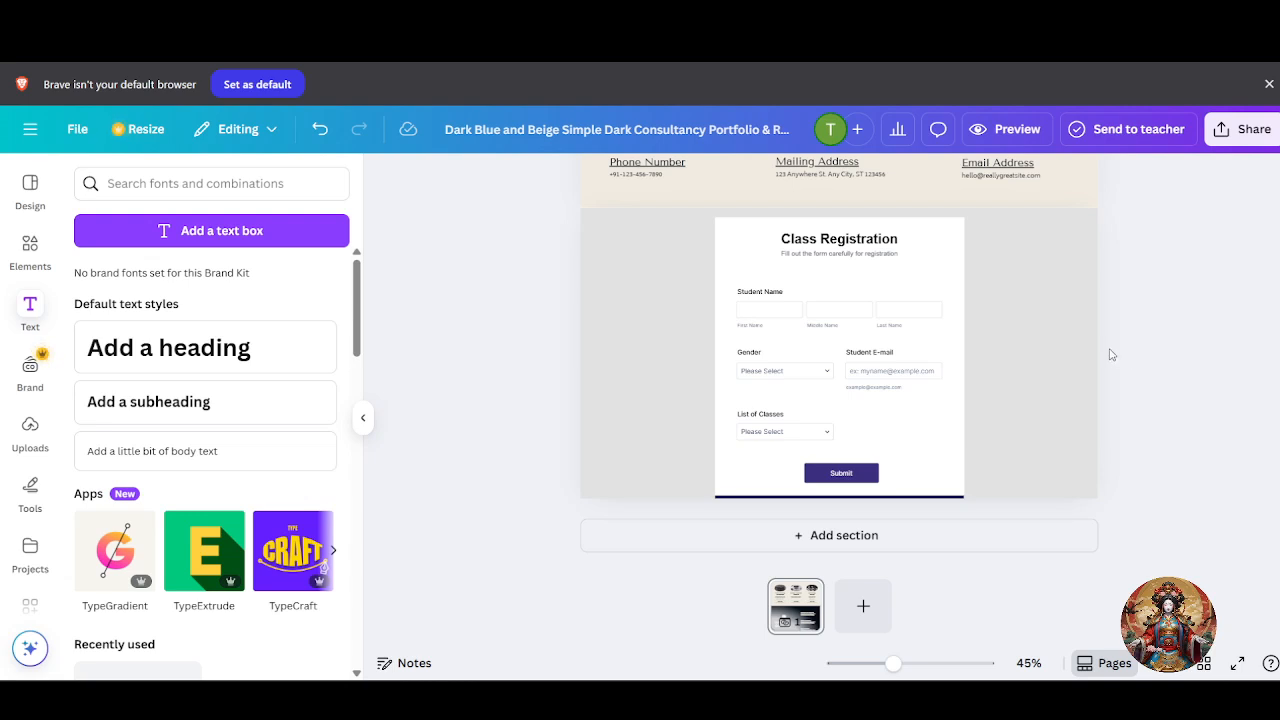
# Preview the website and go to the embedded form at the page's end.
pyautogui.click(1014, 129)
pyautogui.scroll(-10, 732, 478)
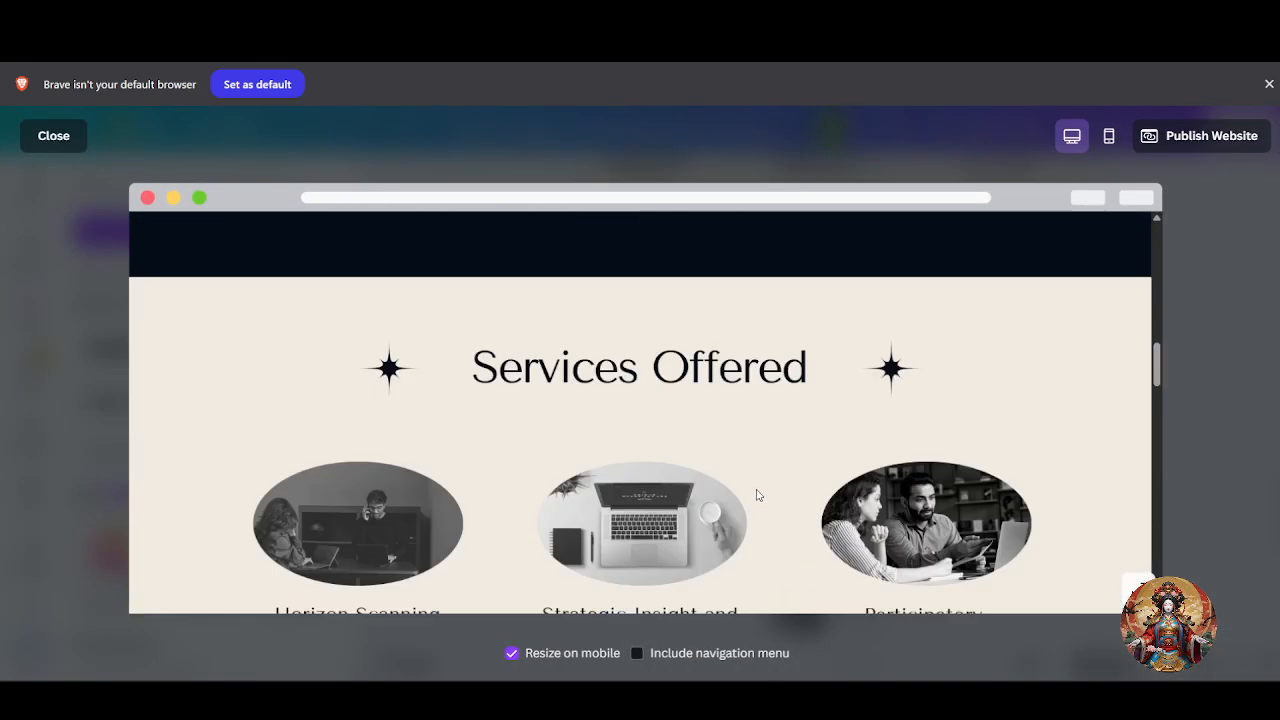
pyautogui.scroll(-15, 757, 495)
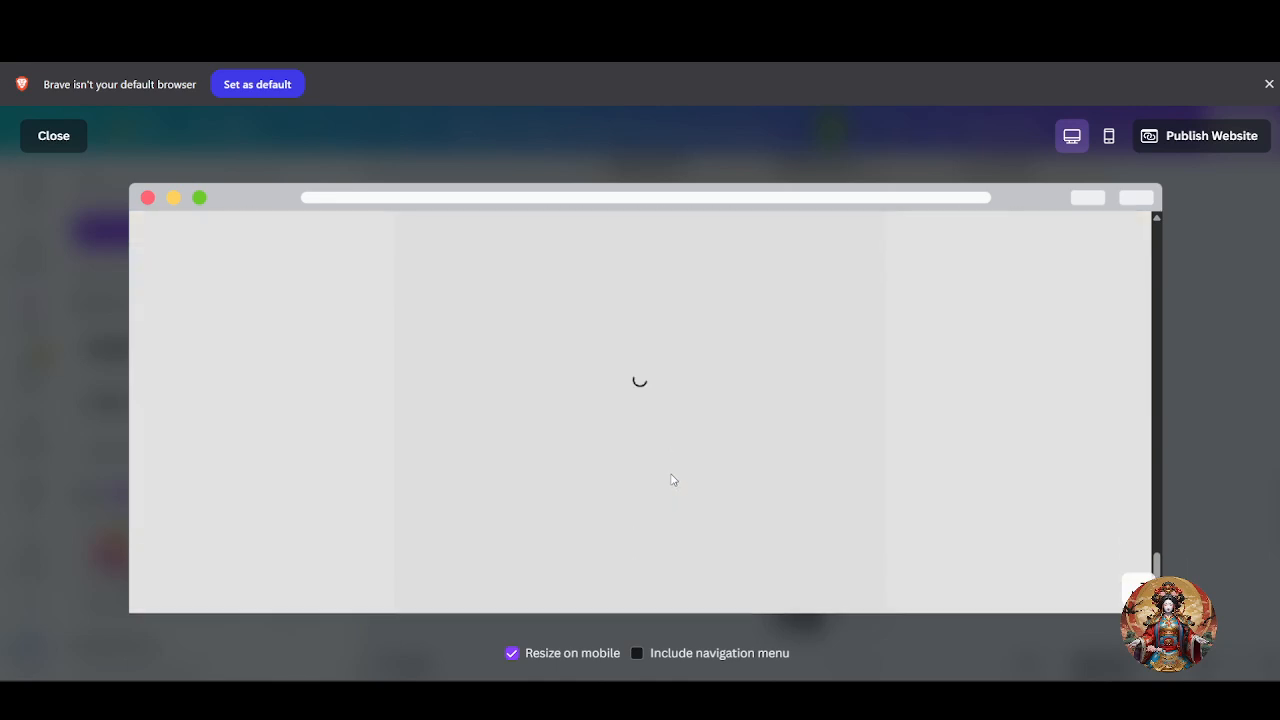
# Fill the student's first, middle and last name fields in the previewed form with "dsd", "sd" and "sd".
pyautogui.click(514, 460)
pyautogui.write('ds')
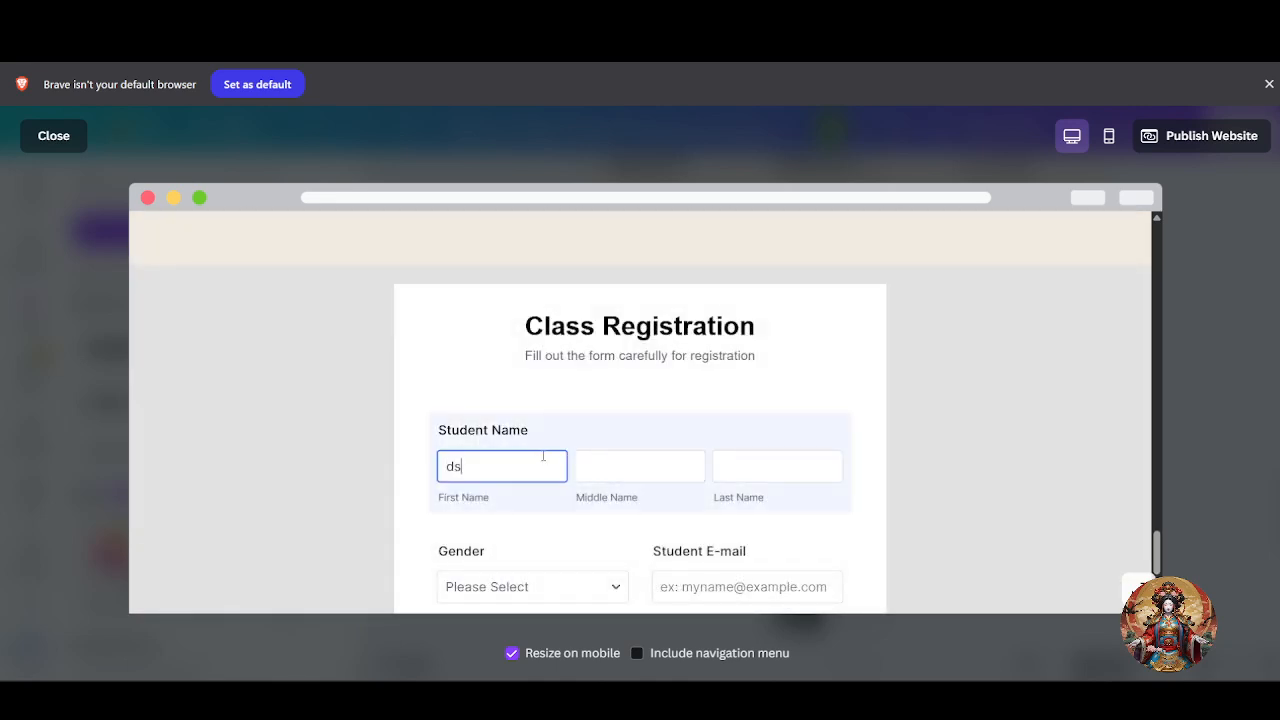
pyautogui.write('d')
pyautogui.press('Tab')
pyautogui.write('sd')
pyautogui.press('Tab')
pyautogui.scroll(-3, 560, 497)
pyautogui.write('sd')
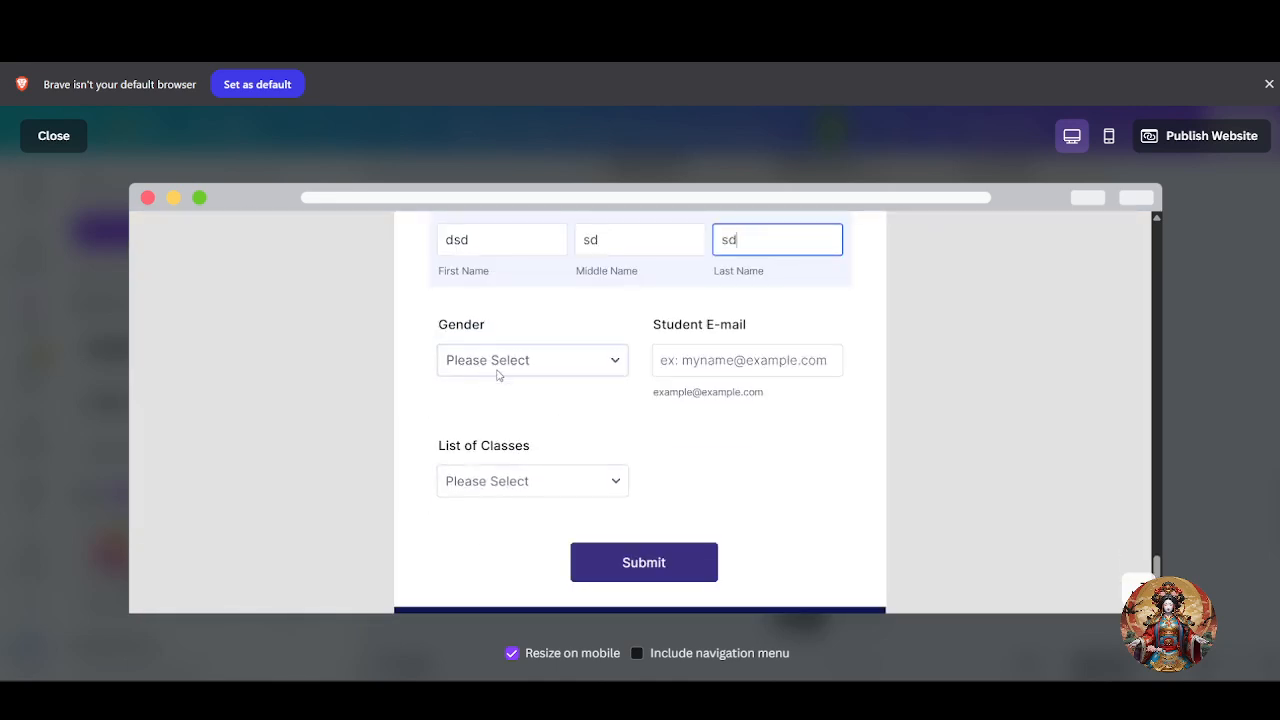
# Complete the form's remaining fields with gender N/A, "sdsds" as the student e-mail and Science 202 as the class.
pyautogui.click(498, 372)
pyautogui.click(527, 460)
pyautogui.press('Tab')
pyautogui.write('sdsds')
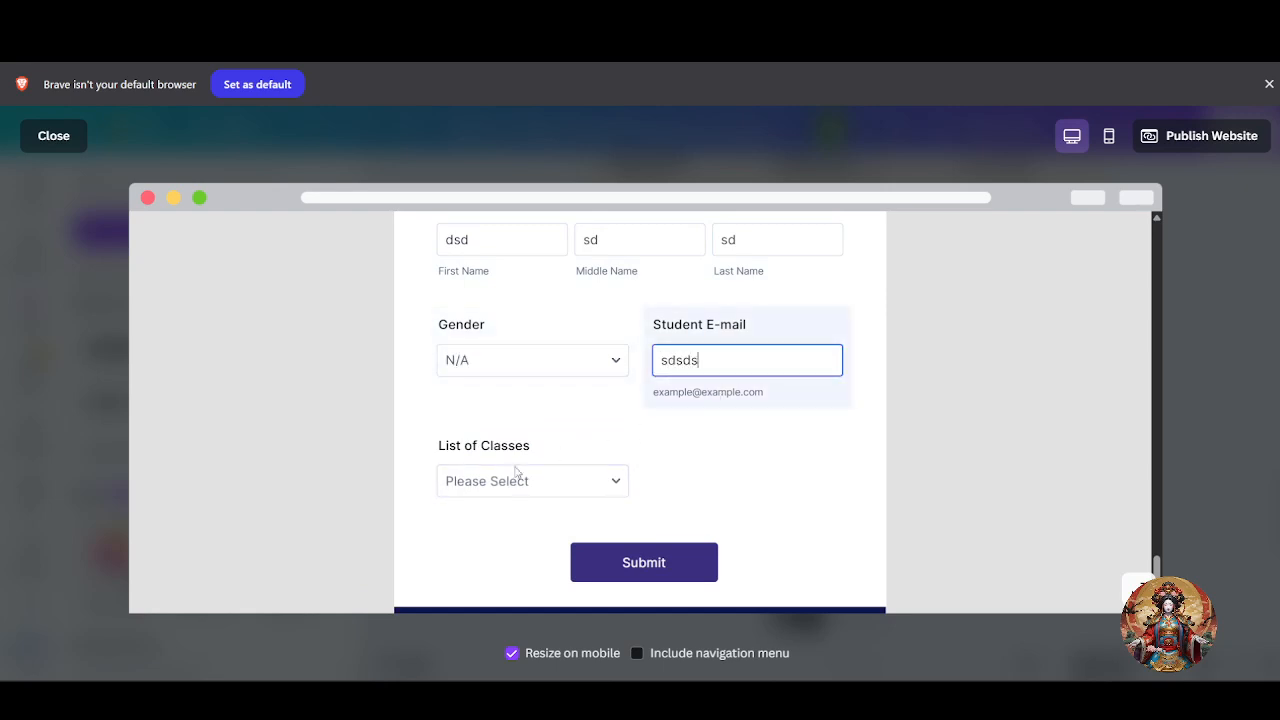
pyautogui.click(516, 475)
pyautogui.click(500, 441)
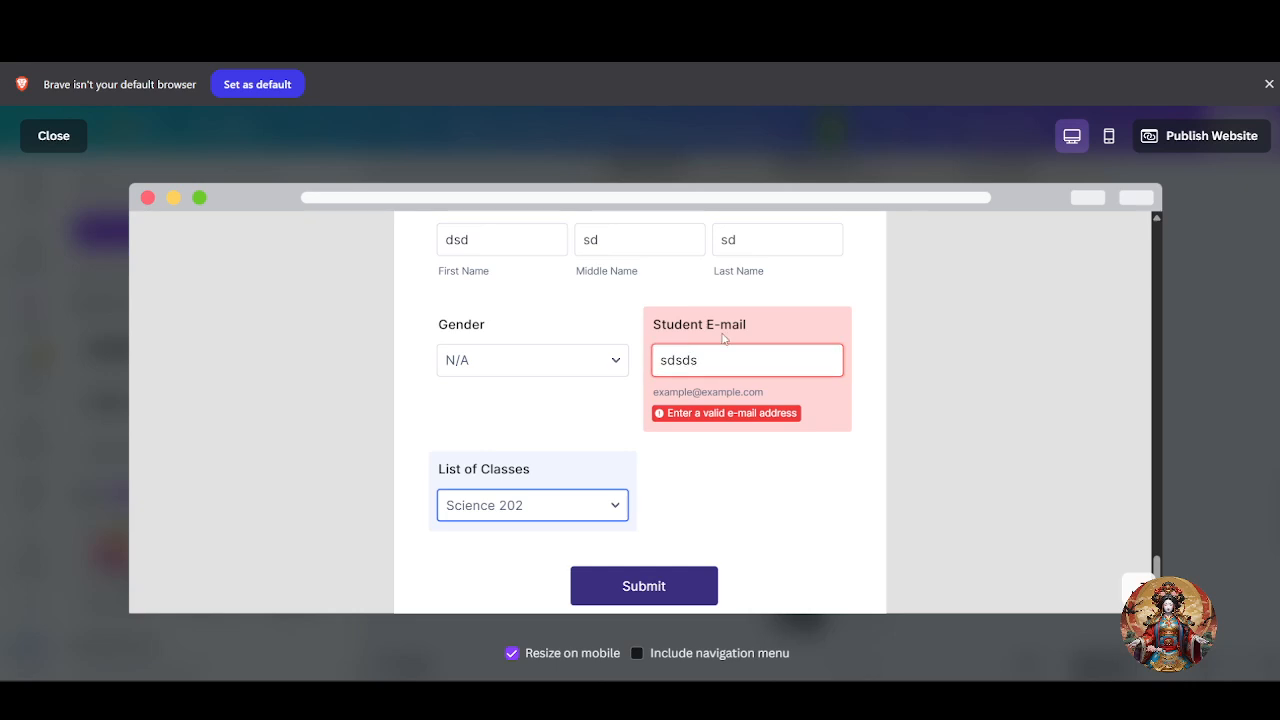
pyautogui.hotkey('shift', 'Tab')
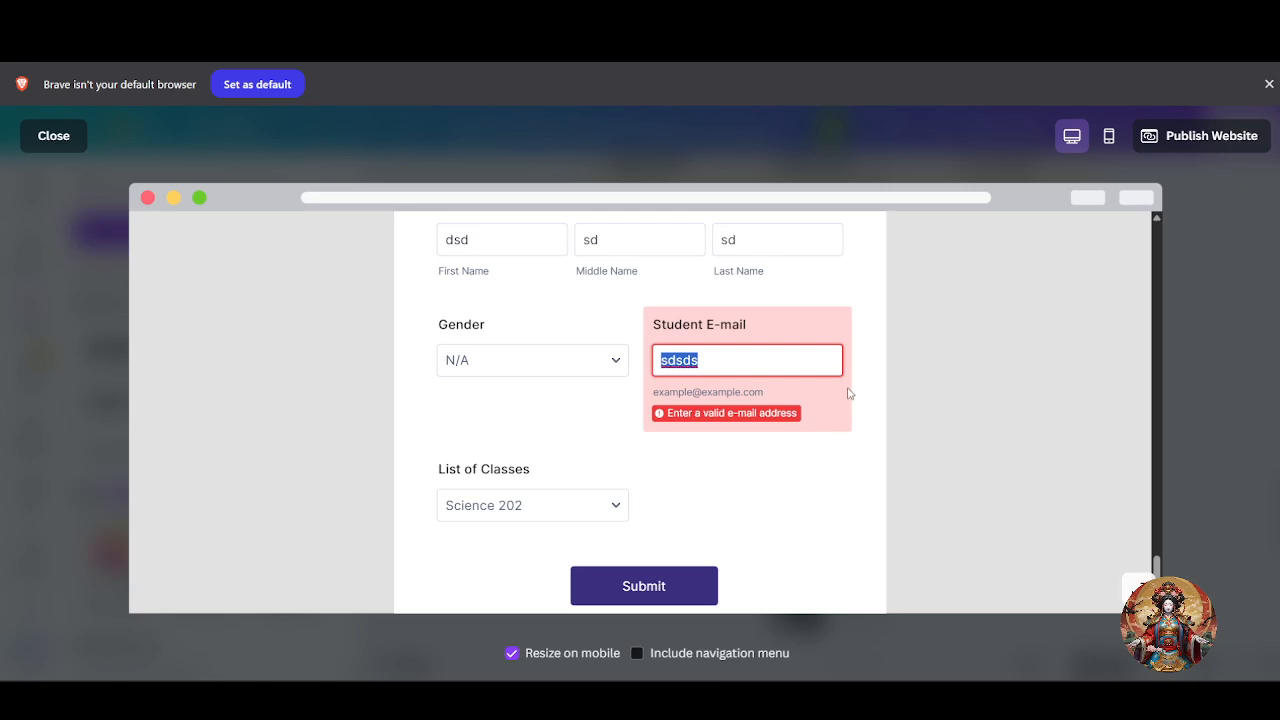
# Switch to Jotform and open the Class Registration form's submissions inbox, dismissing the notification request.
pyautogui.hotkey('ctrl', 'Tab')
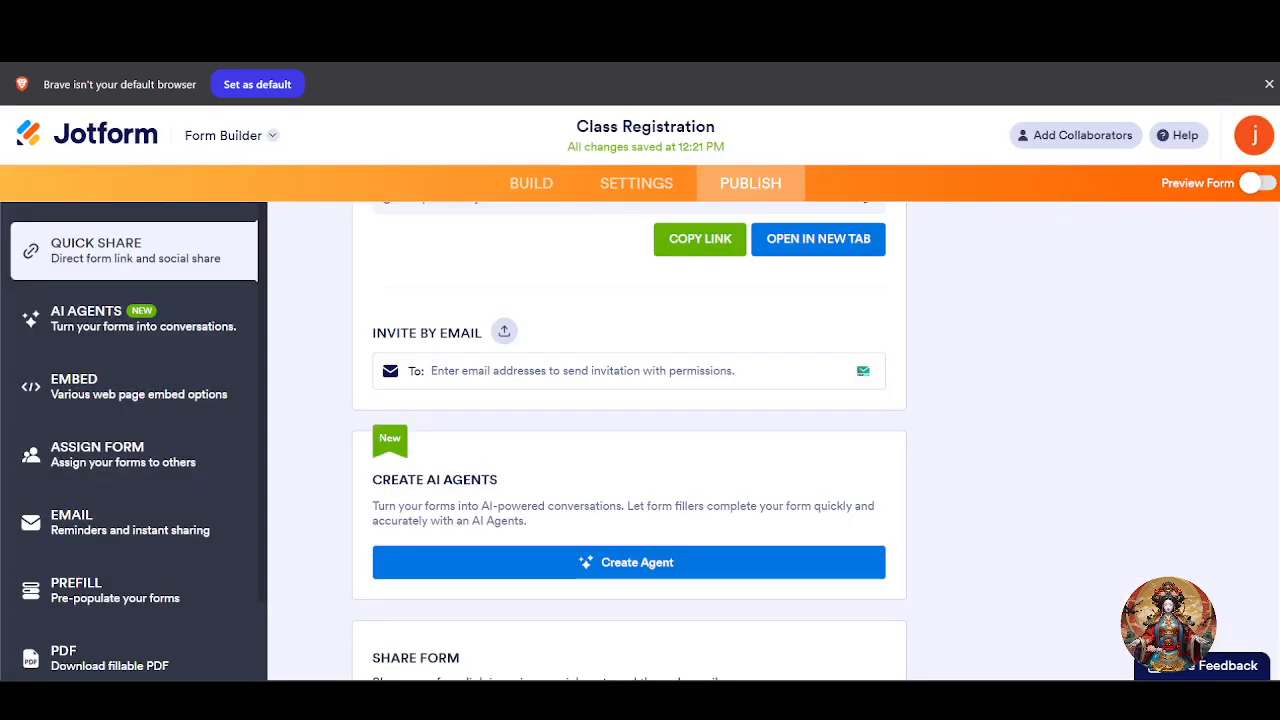
pyautogui.scroll(1, 660, 481)
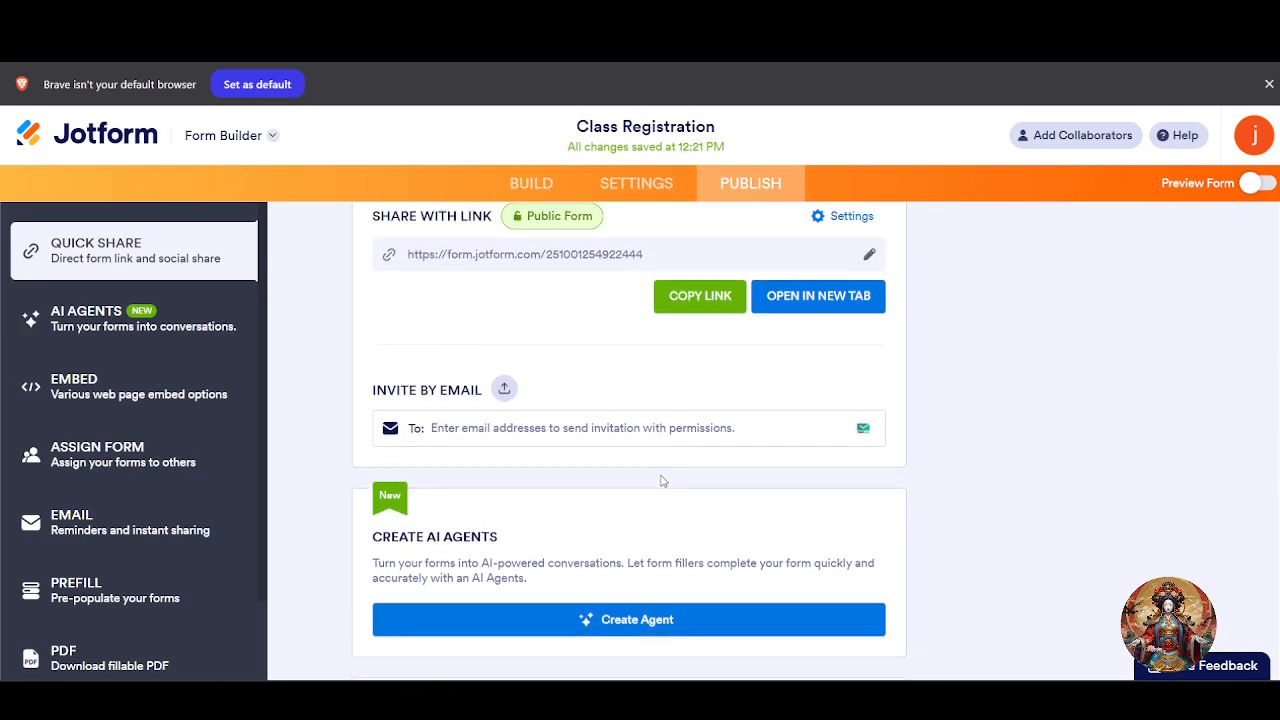
pyautogui.scroll(2, 662, 479)
pyautogui.scroll(-6, 737, 449)
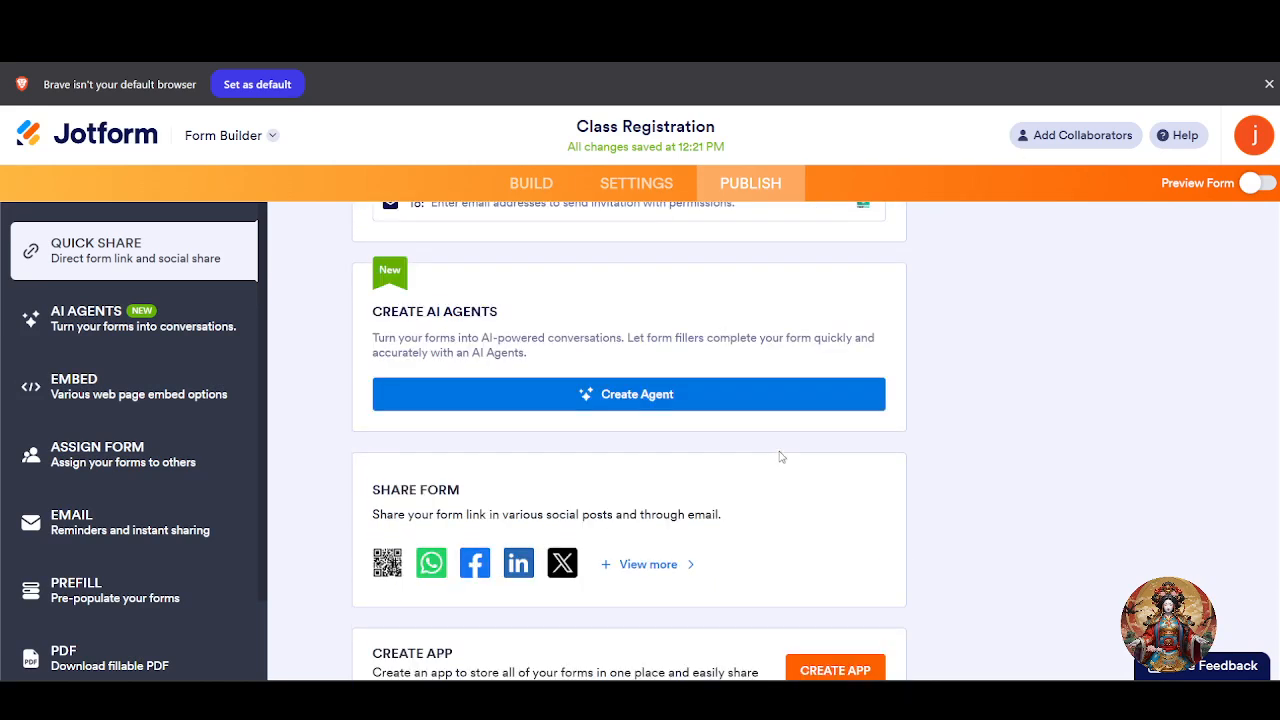
pyautogui.scroll(1, 851, 460)
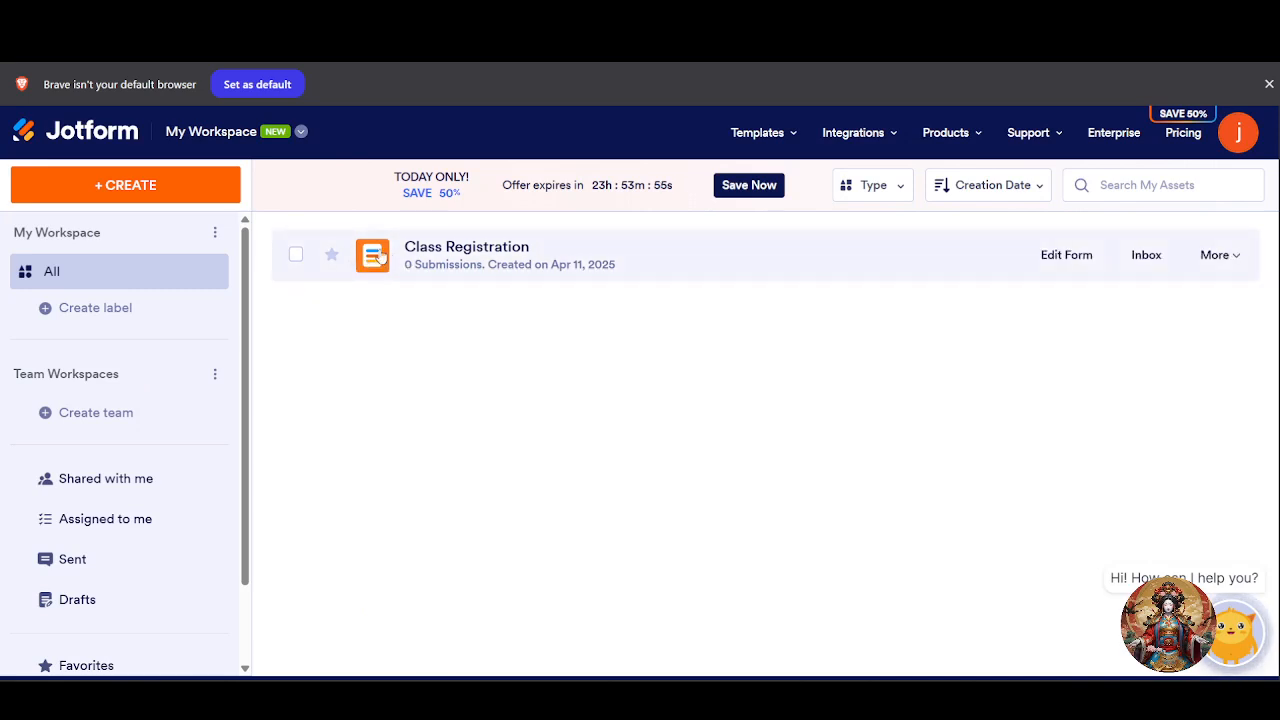
pyautogui.click(1158, 260)
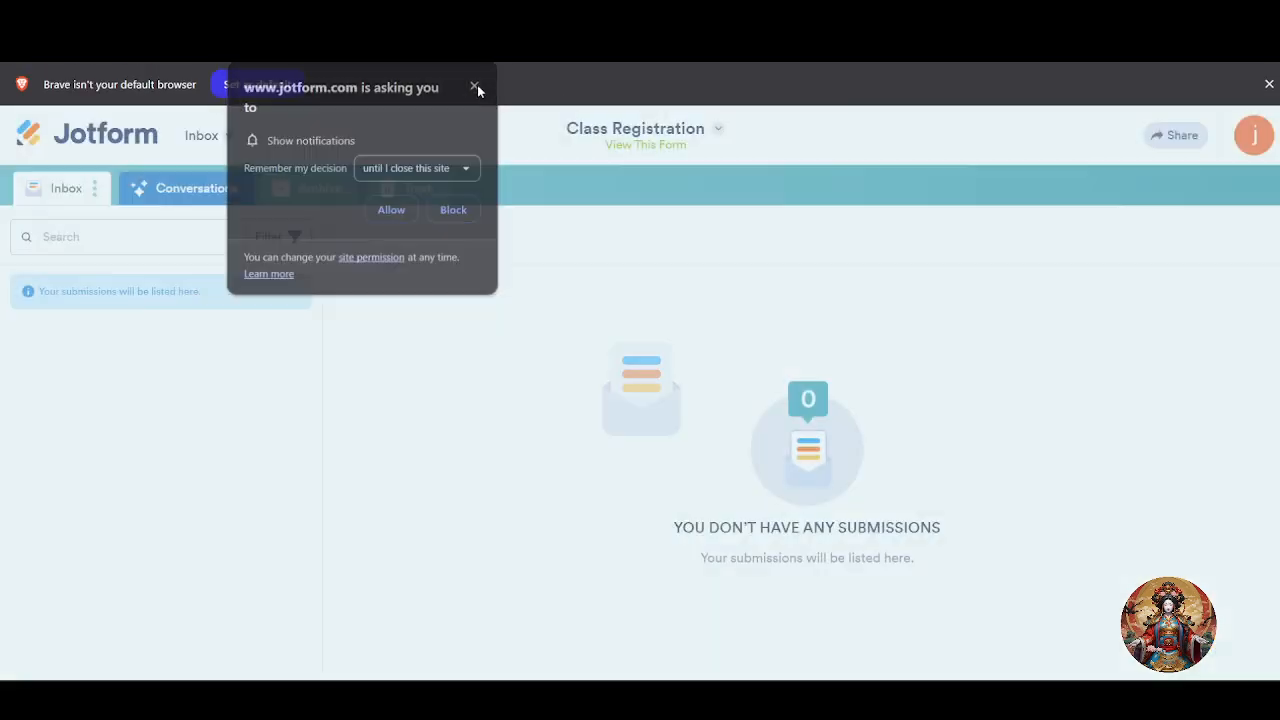
pyautogui.click(476, 85)
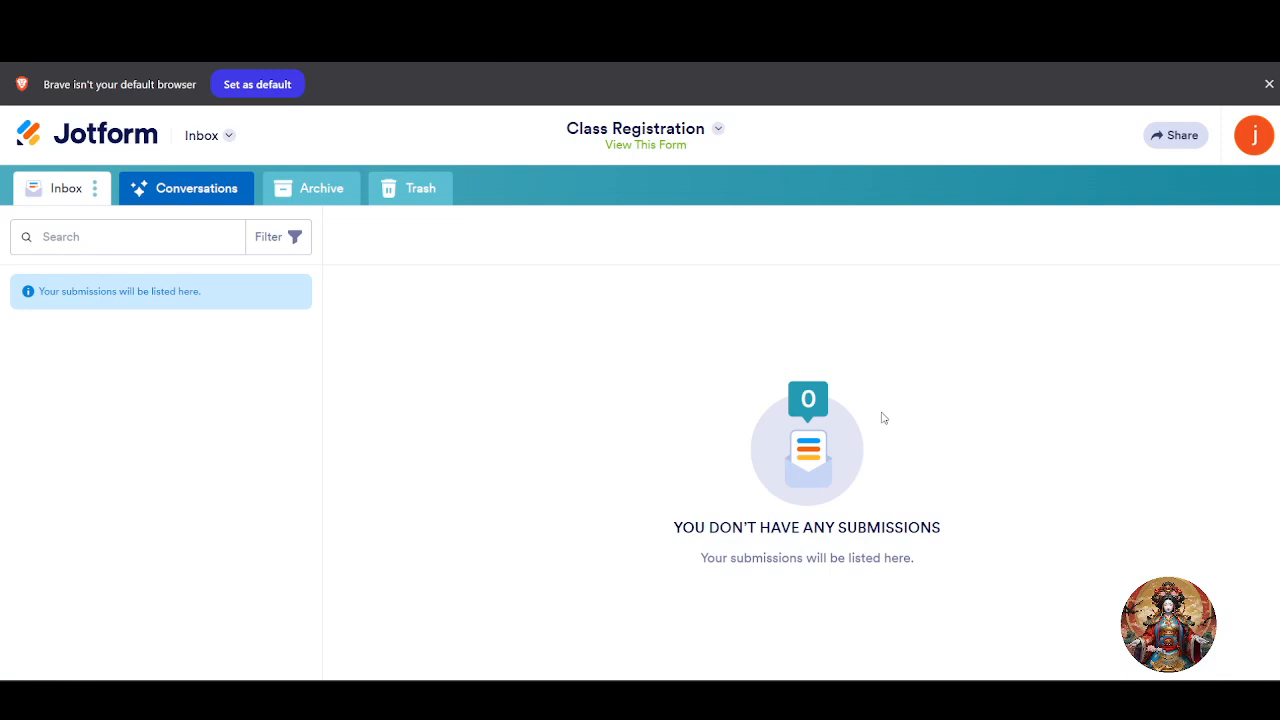